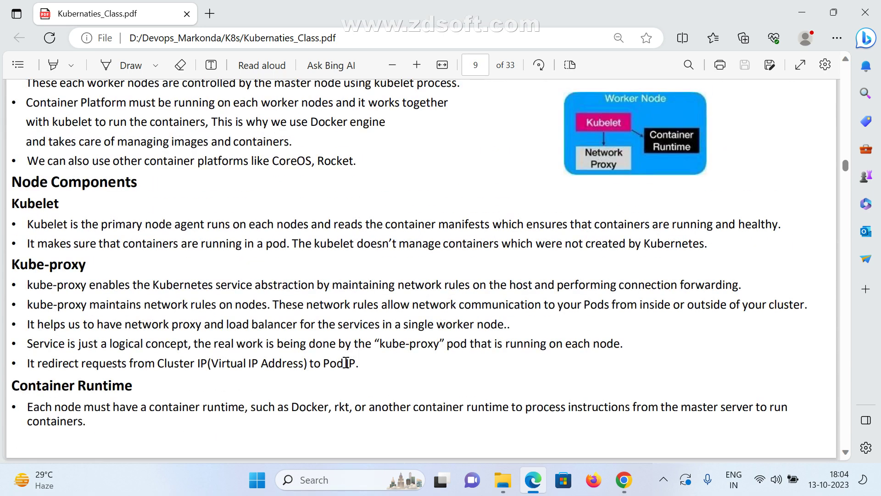
# Review the Kubernetes Components pages covering etcd, worker nodes, kubelet and kube-proxy in Kubernaties_Class.pdf.
pyautogui.scroll(2, 346, 362)
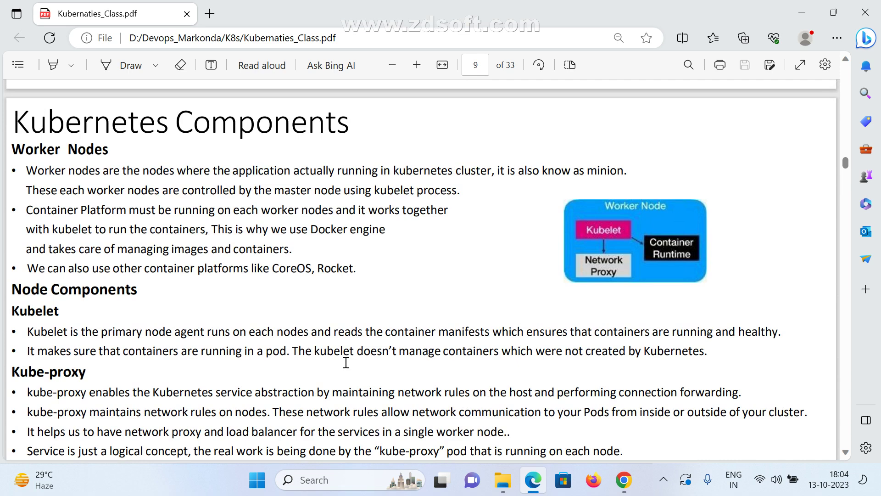
pyautogui.scroll(2, 346, 362)
pyautogui.scroll(3, 346, 362)
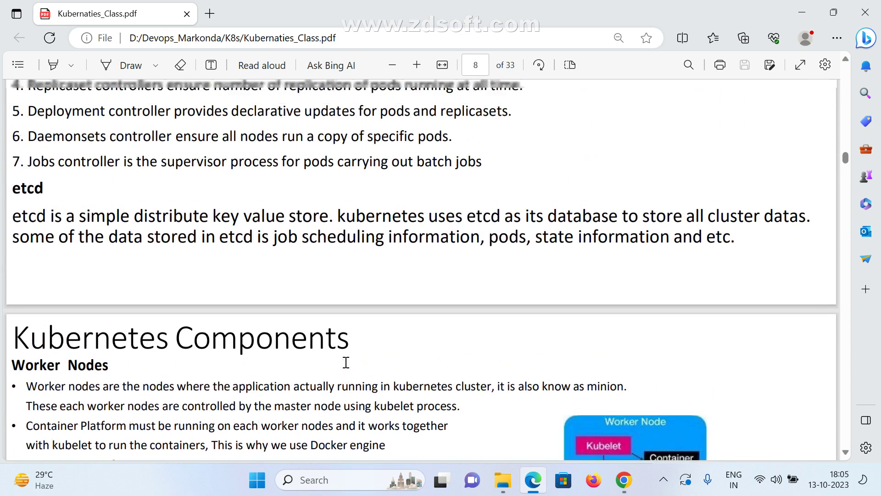
pyautogui.scroll(-6, 346, 362)
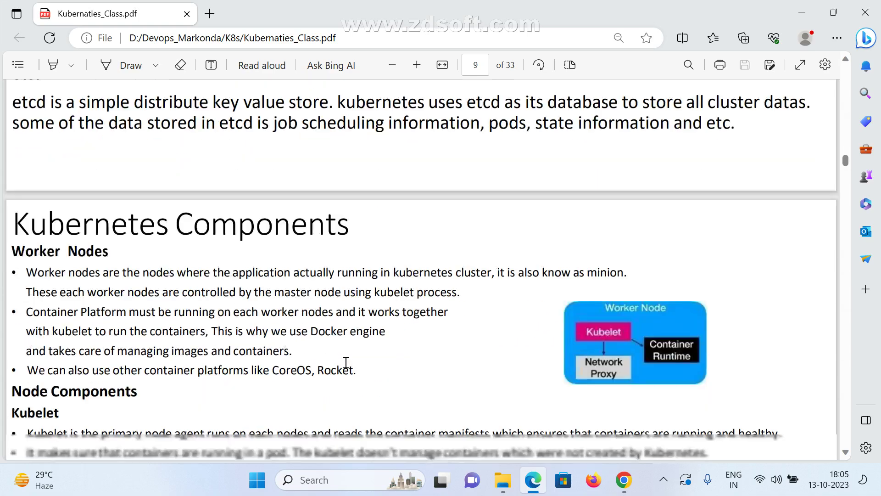
# Read the Installation page on the different ways to install Kubernetes and glance at the required ports page.
pyautogui.scroll(-8, 346, 362)
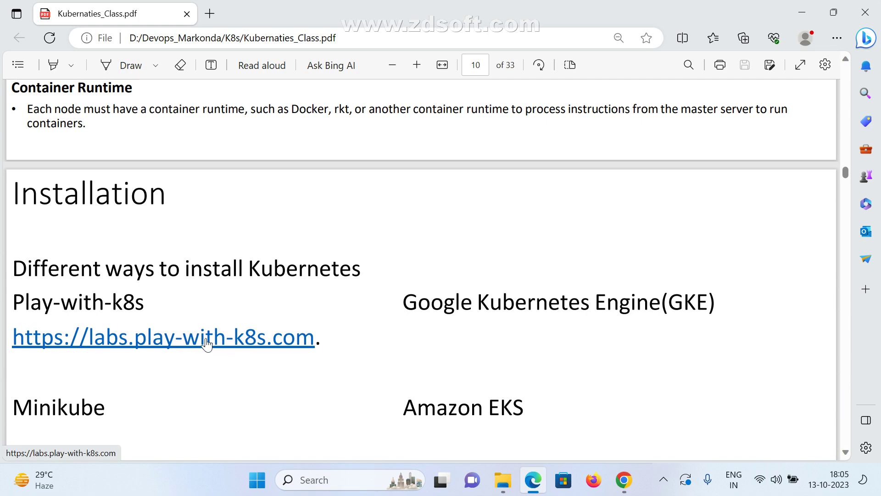
pyautogui.scroll(-3, 207, 344)
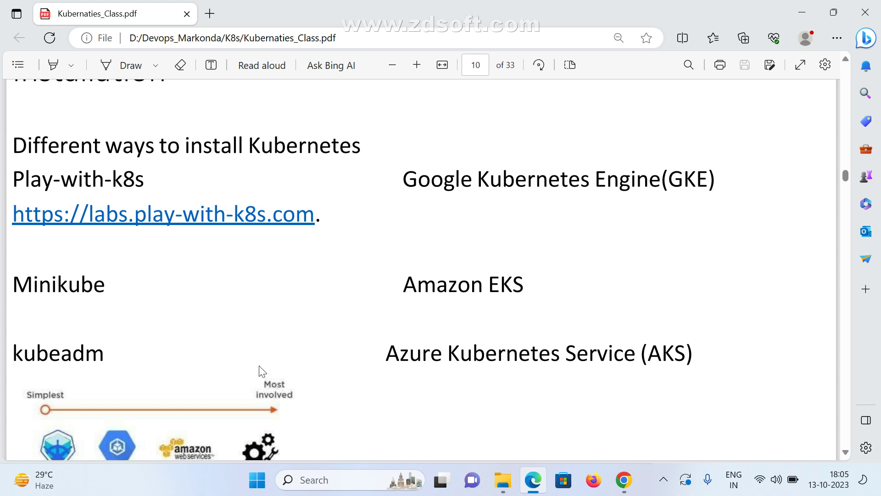
pyautogui.scroll(-8, 260, 370)
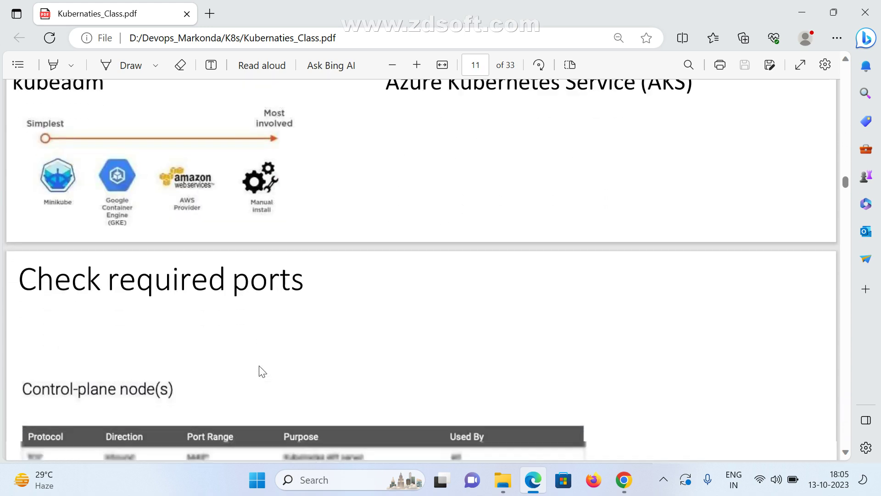
pyautogui.scroll(-3, 260, 370)
pyautogui.scroll(7, 260, 370)
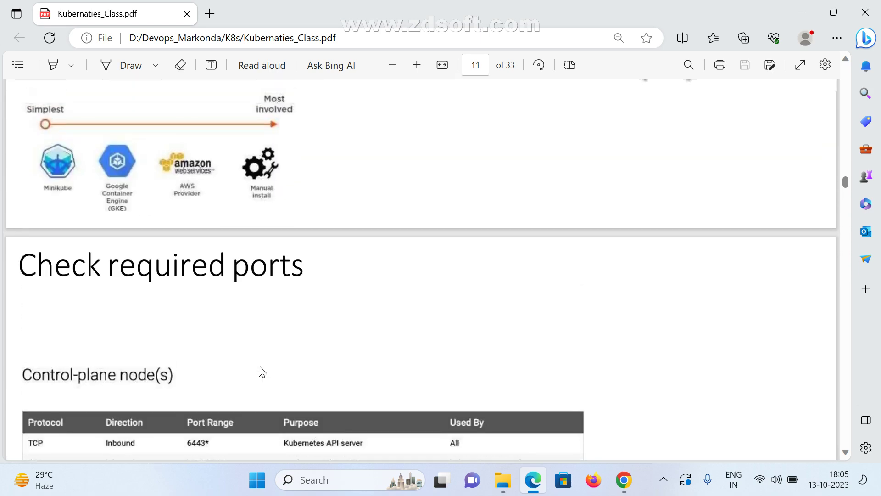
pyautogui.scroll(3, 259, 370)
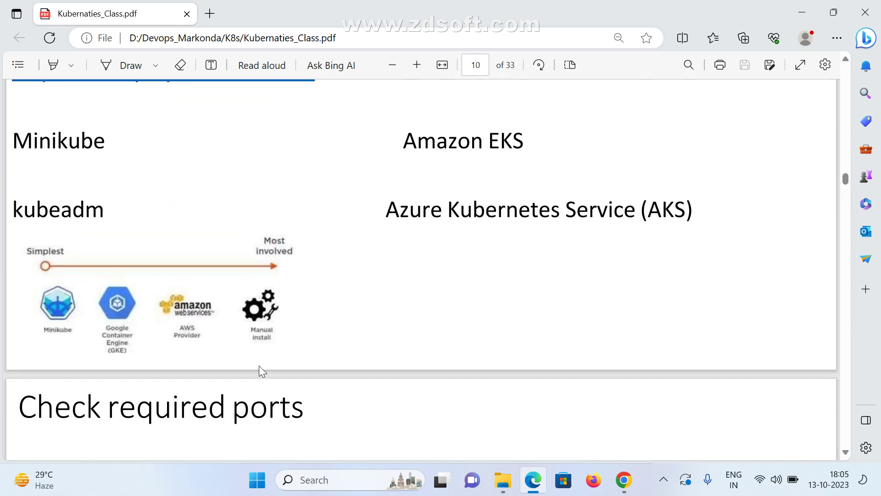
pyautogui.scroll(-4, 260, 367)
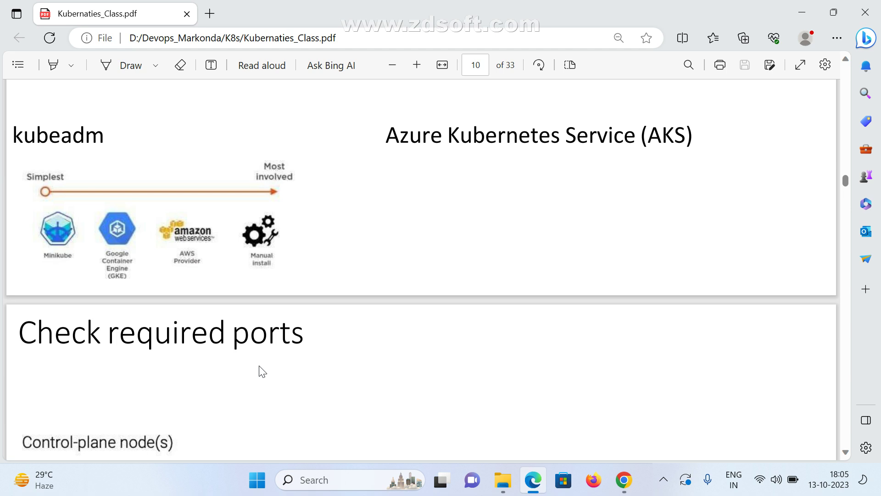
pyautogui.scroll(1, 306, 361)
pyautogui.scroll(-2, 319, 320)
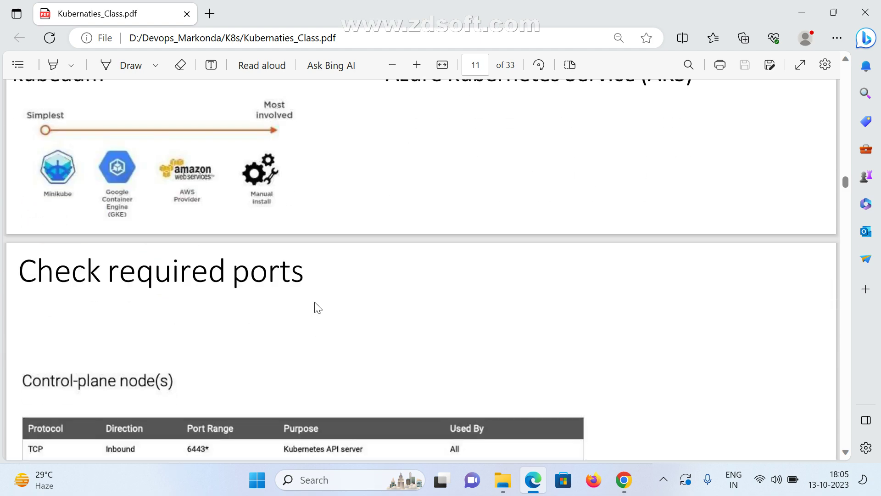
pyautogui.scroll(5, 438, 248)
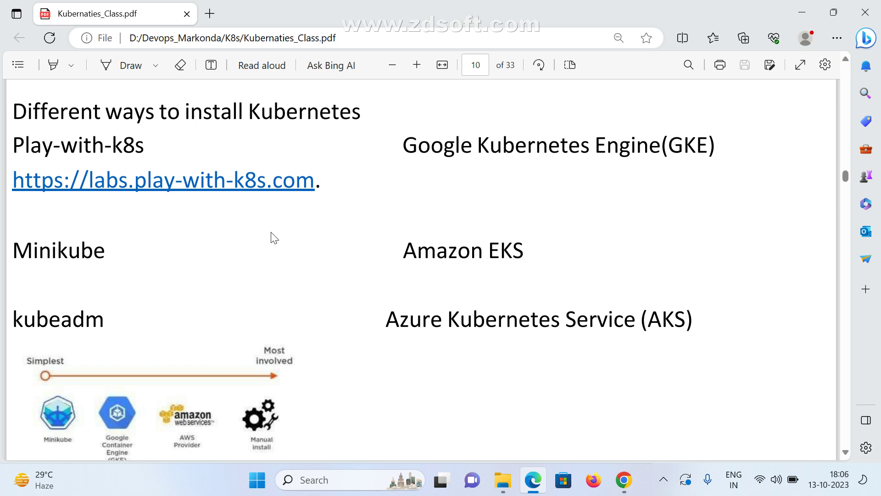
# Minimize the PDF window and close the K8s folder window.
pyautogui.click(801, 13)
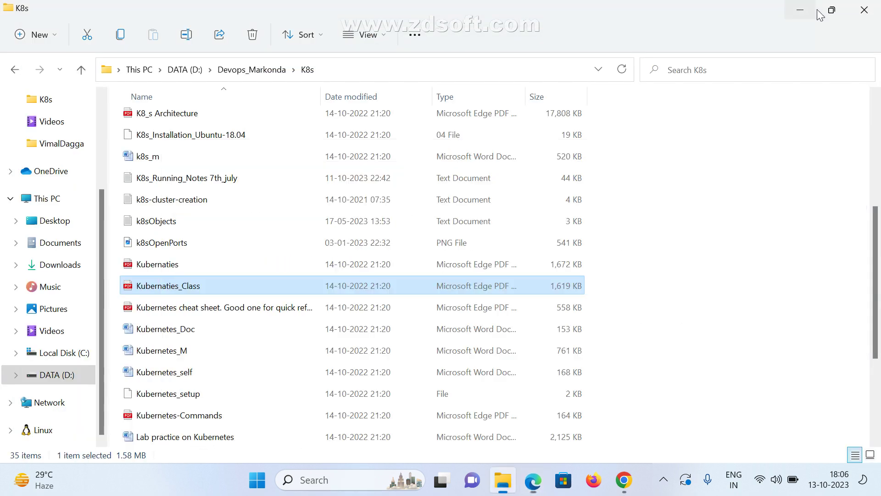
pyautogui.click(864, 10)
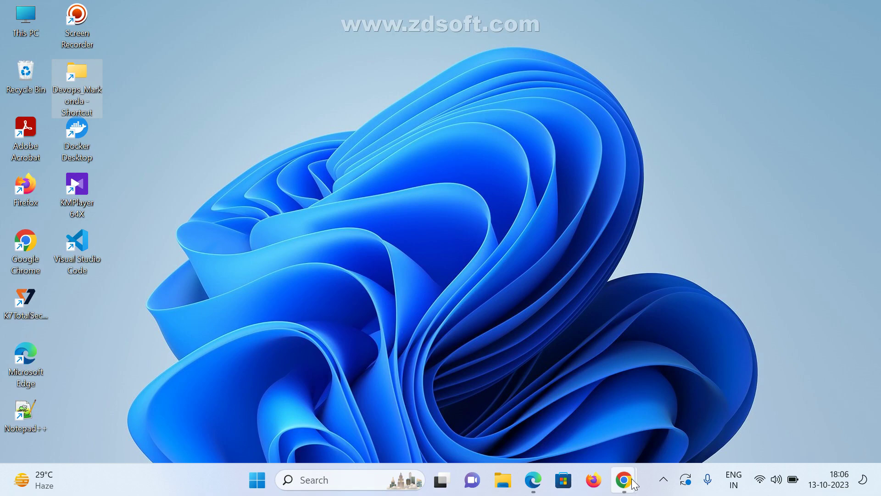
pyautogui.moveTo(628, 486)
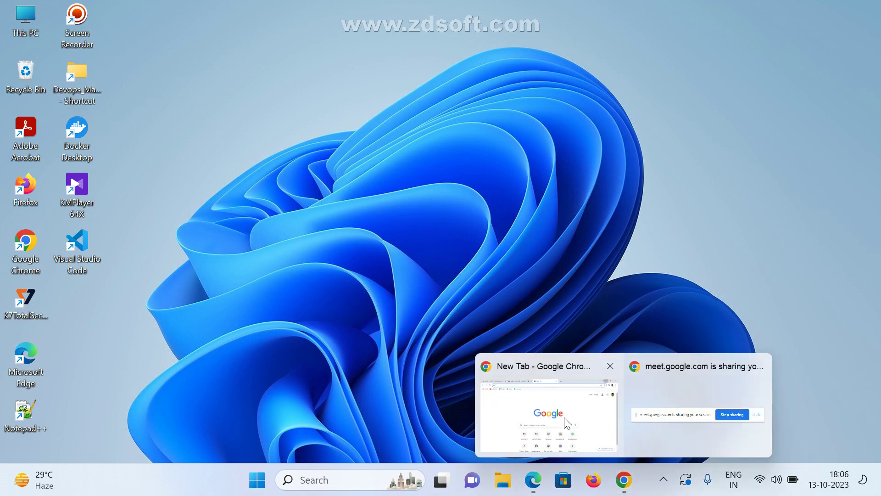
pyautogui.click(569, 419)
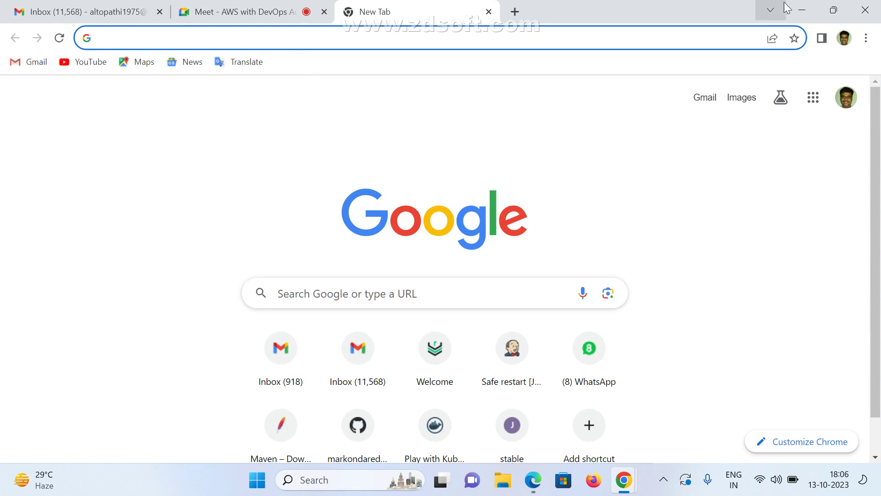
pyautogui.click(800, 9)
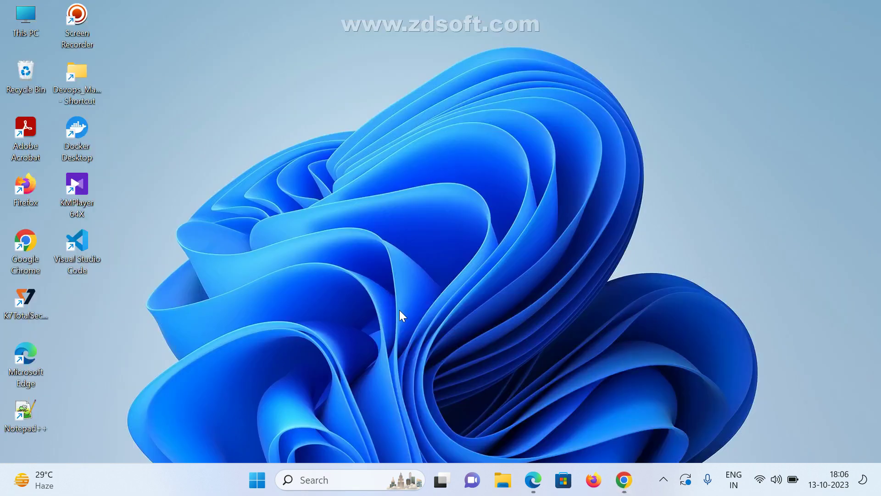
# Switch to Chrome, load labs.play-with-k8s.com and show the login options of Play with Kubernetes.
pyautogui.moveTo(624, 479)
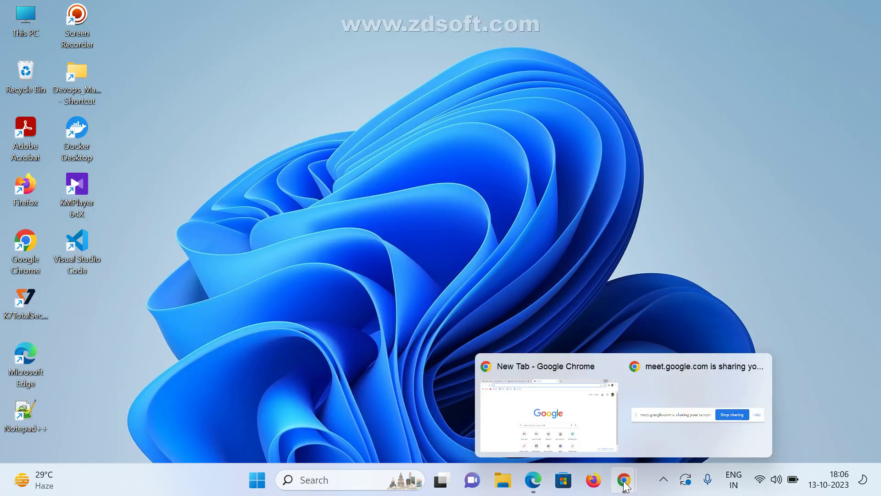
pyautogui.click(530, 407)
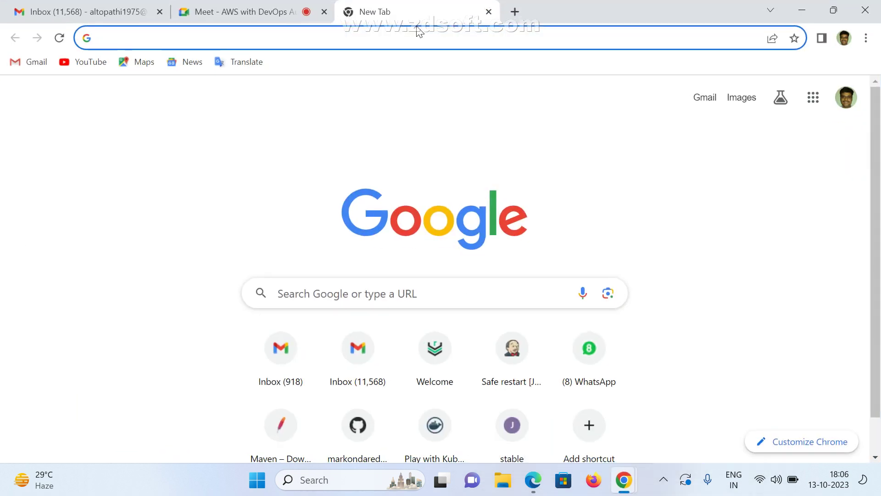
pyautogui.write('la')
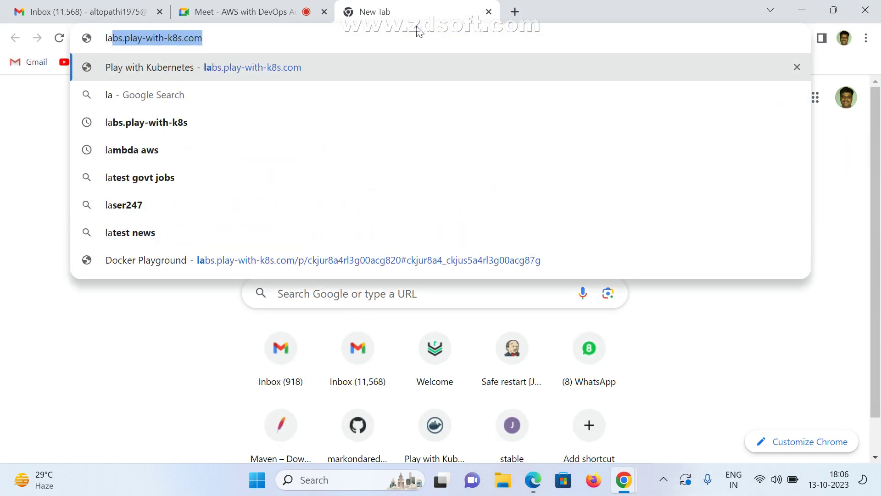
pyautogui.press('Return')
pyautogui.scroll(-5, 478, 257)
pyautogui.click(455, 398)
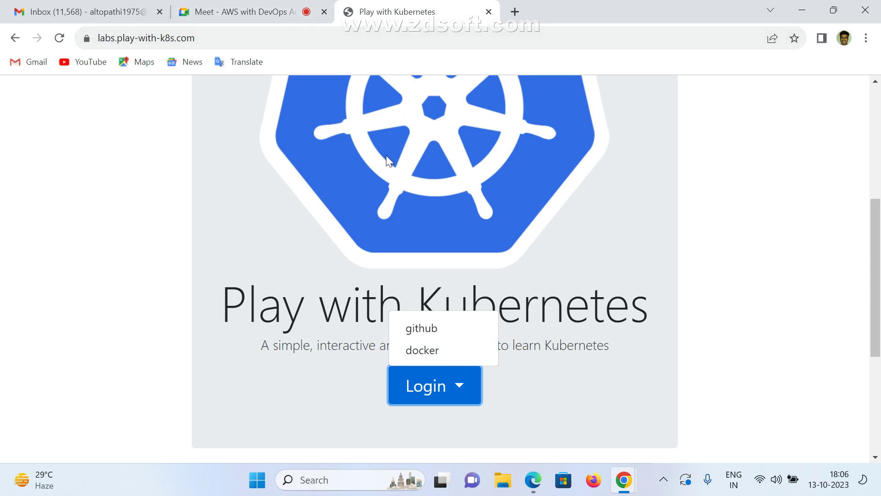
# Stop presenting the screen in the AWS with DevOps Aug-2023 Google Meet call.
pyautogui.click(252, 12)
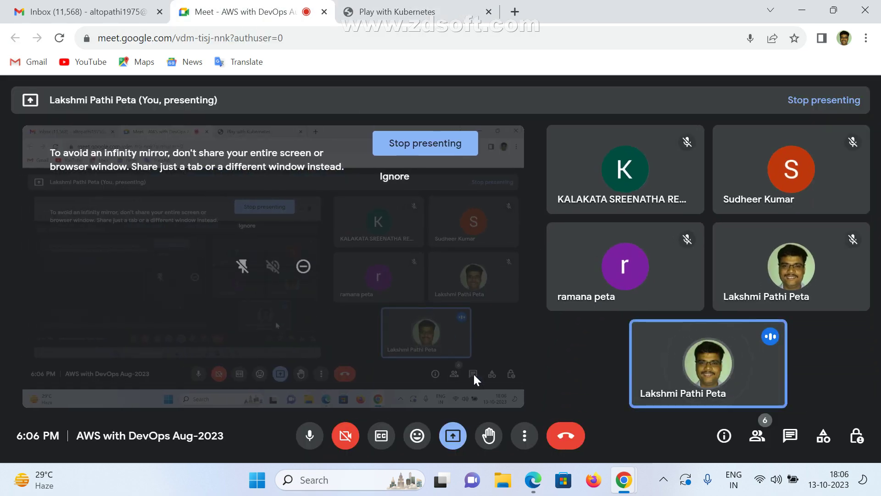
pyautogui.click(447, 442)
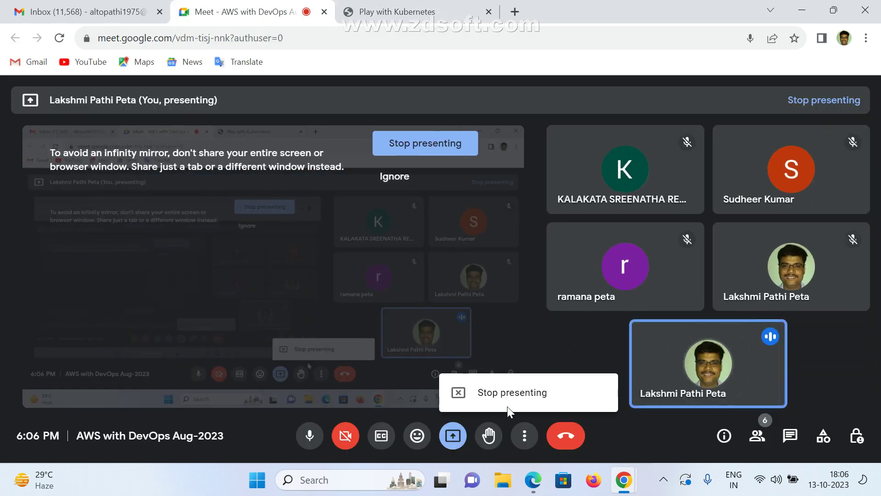
pyautogui.click(509, 404)
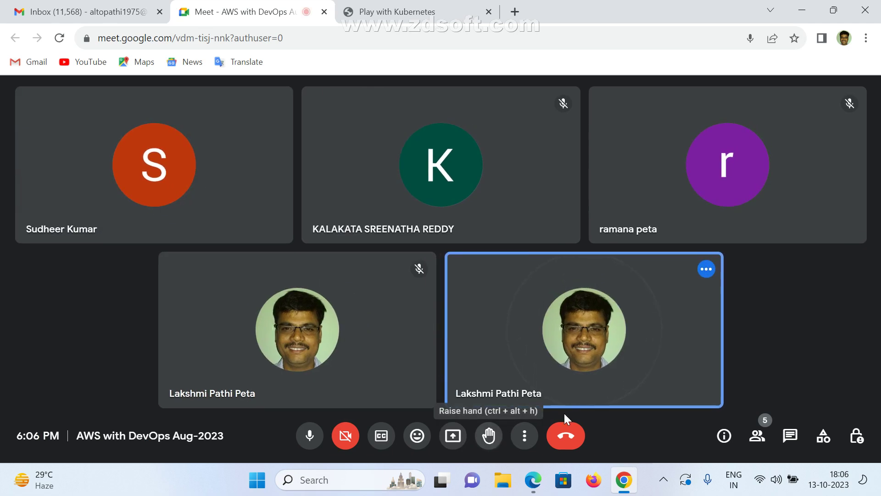
pyautogui.click(663, 479)
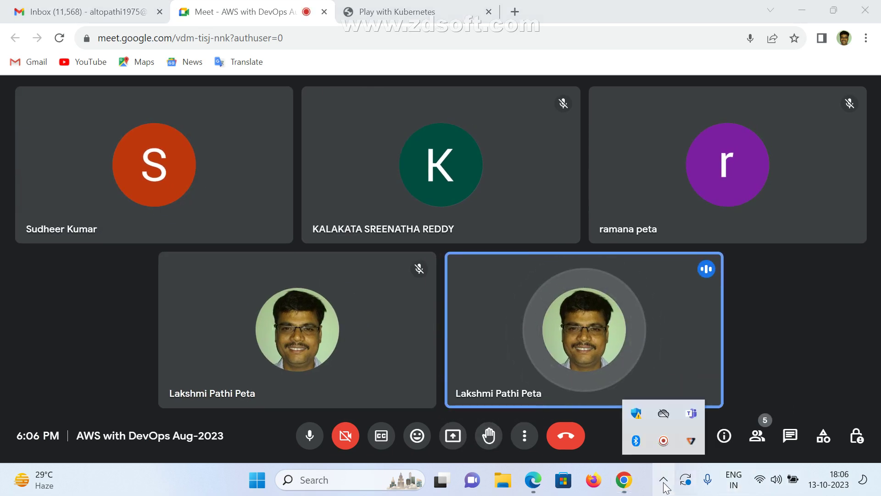
pyautogui.click(802, 10)
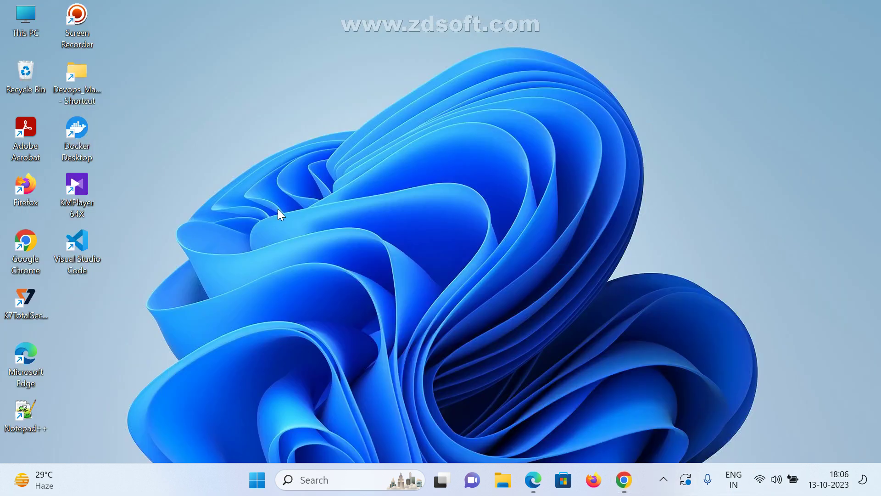
pyautogui.press('super+e')
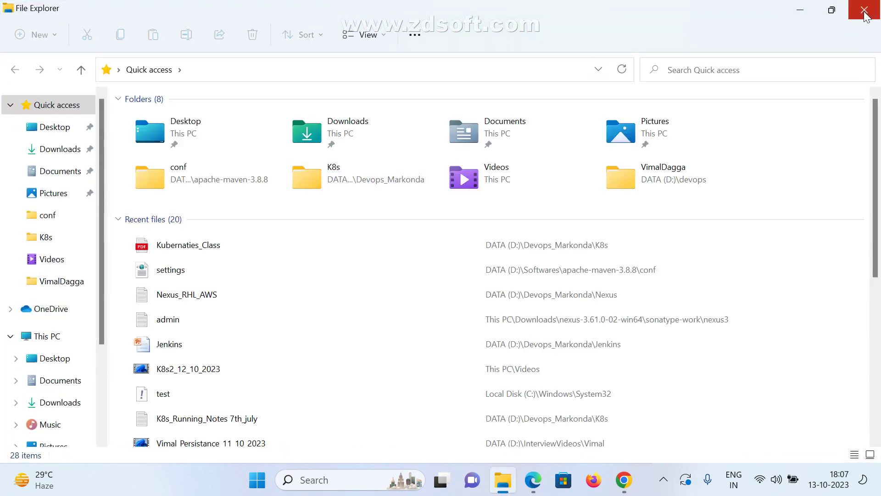
pyautogui.click(865, 16)
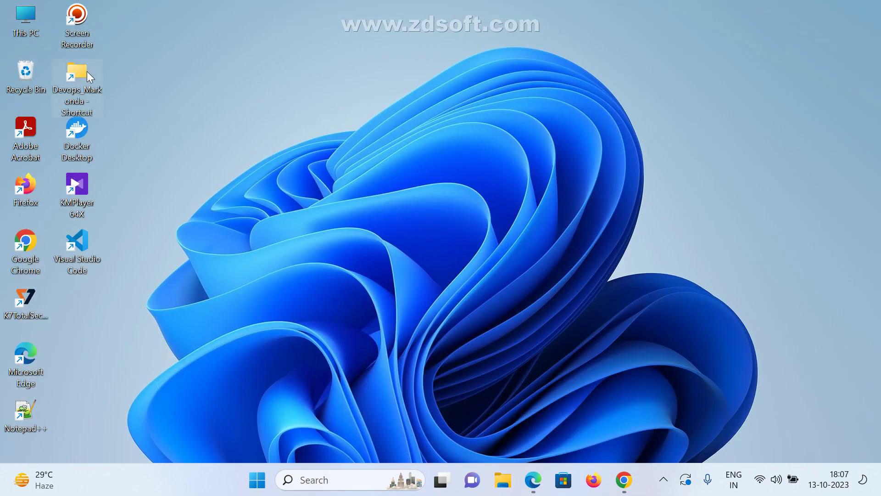
# Open the Devops_Markonda folder from the desktop and browse the folders on the DATA (D:) drive.
pyautogui.doubleClick(87, 71)
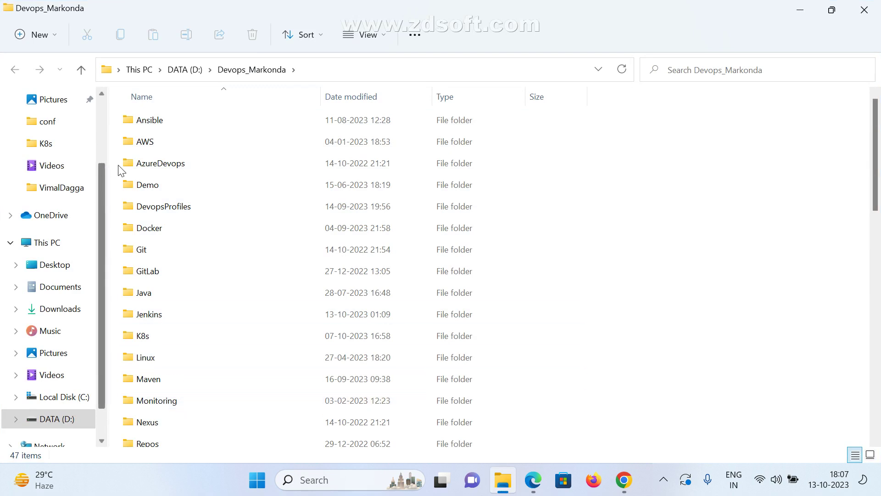
pyautogui.scroll(-1, 72, 383)
pyautogui.click(66, 397)
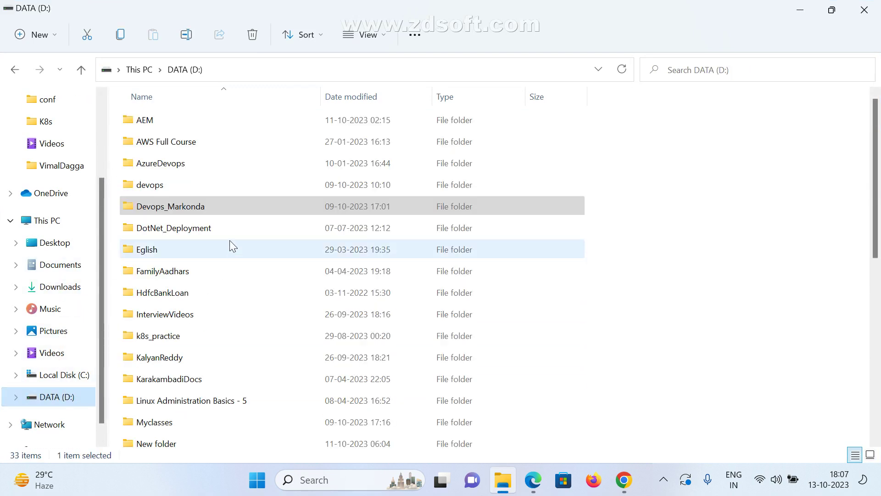
pyautogui.scroll(-3, 247, 321)
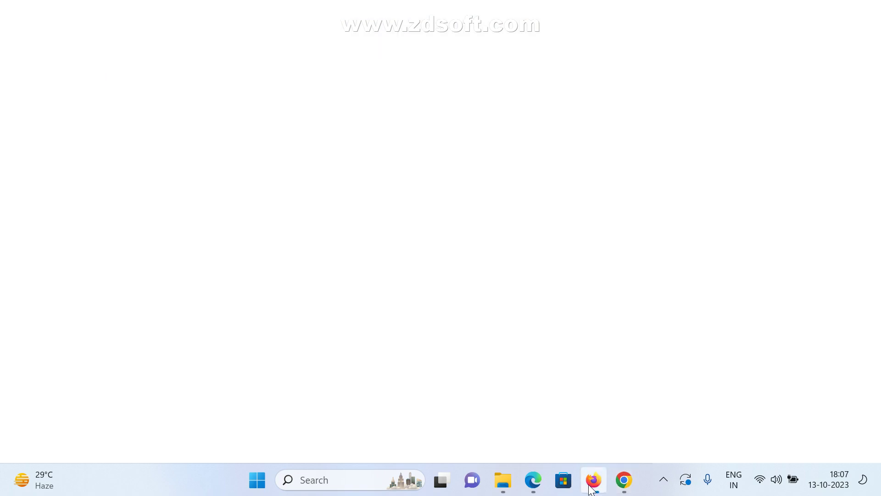
# Switch back to the Google Meet call in Chrome, set its layout to Spotlight and show it full screen.
pyautogui.click(624, 482)
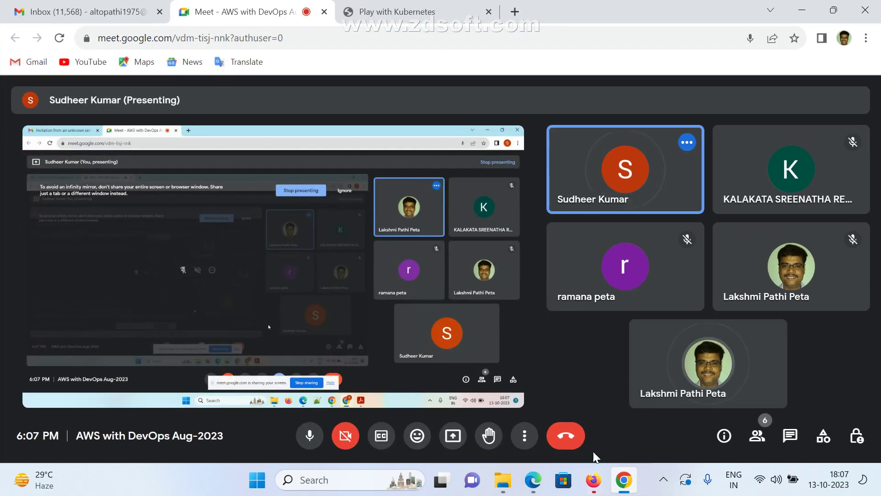
pyautogui.click(525, 438)
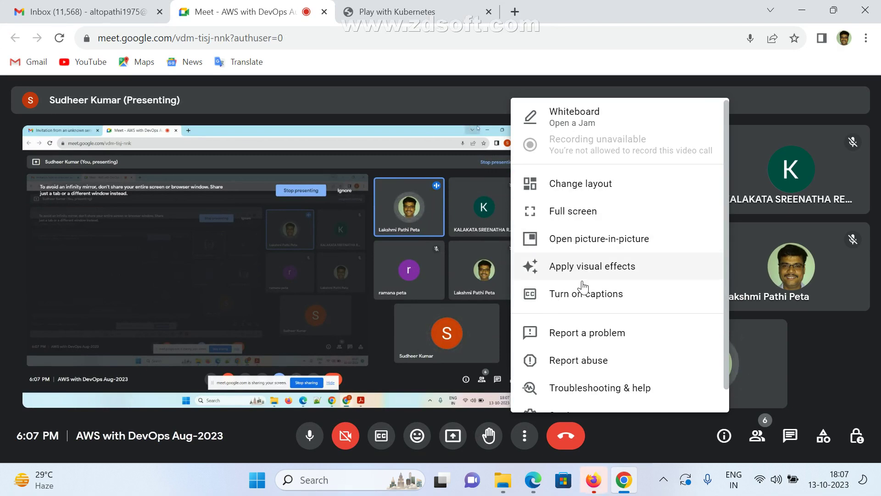
pyautogui.click(581, 184)
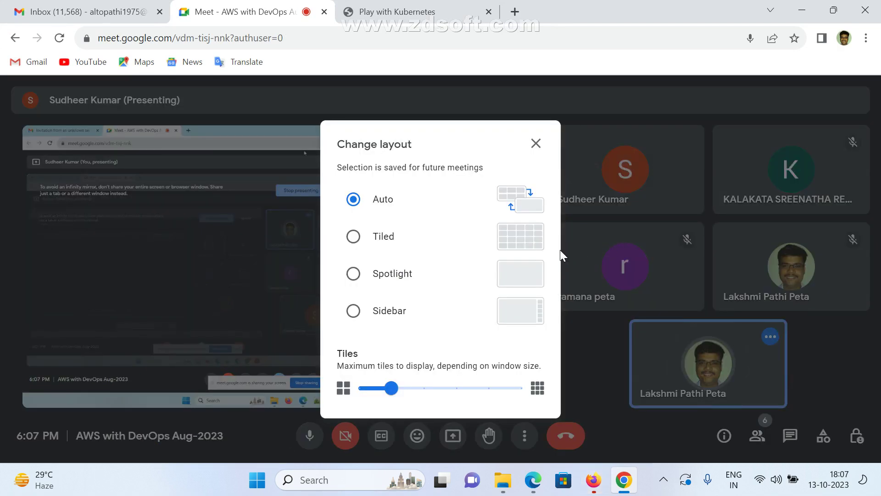
pyautogui.click(522, 283)
pyautogui.click(295, 252)
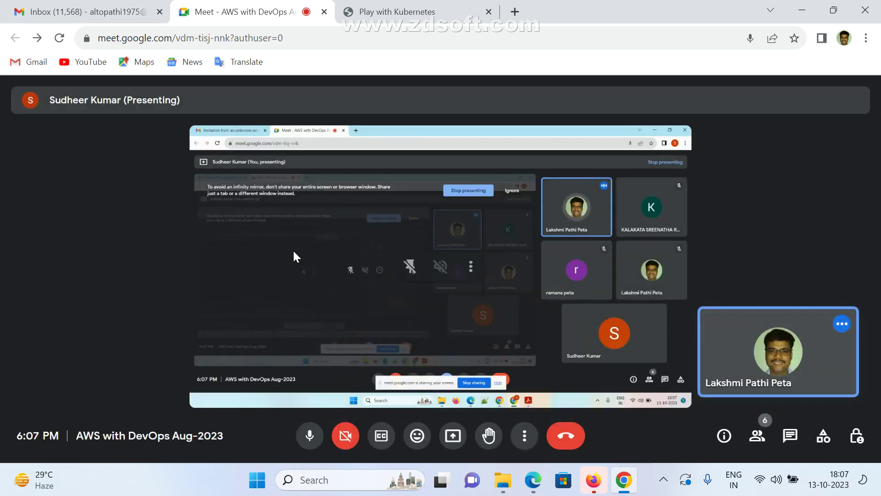
pyautogui.doubleClick(363, 248)
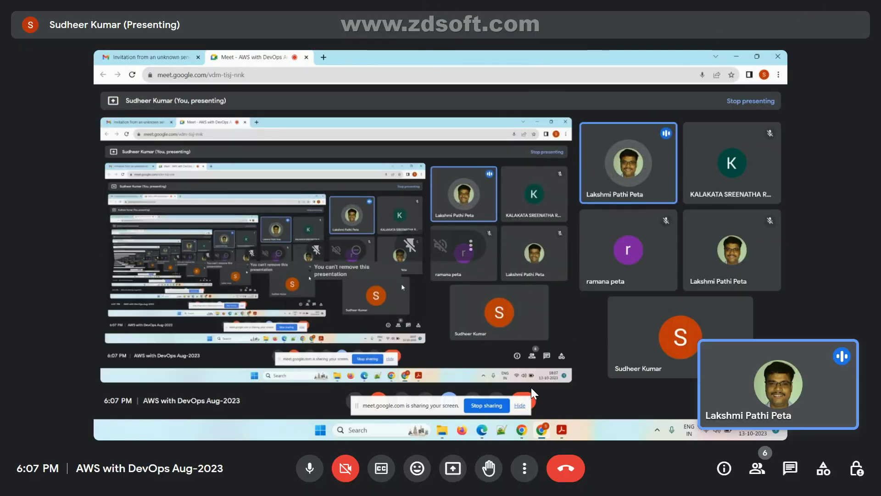
# Exit the call's full-screen view, minimize Chrome, and close the Firefox and File Explorer windows to clear the desktop.
pyautogui.press('Escape')
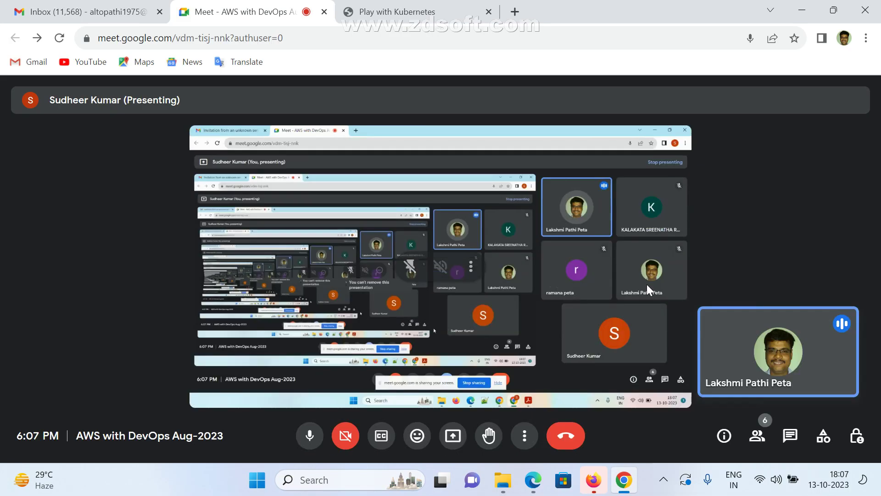
pyautogui.click(802, 10)
pyautogui.click(544, 200)
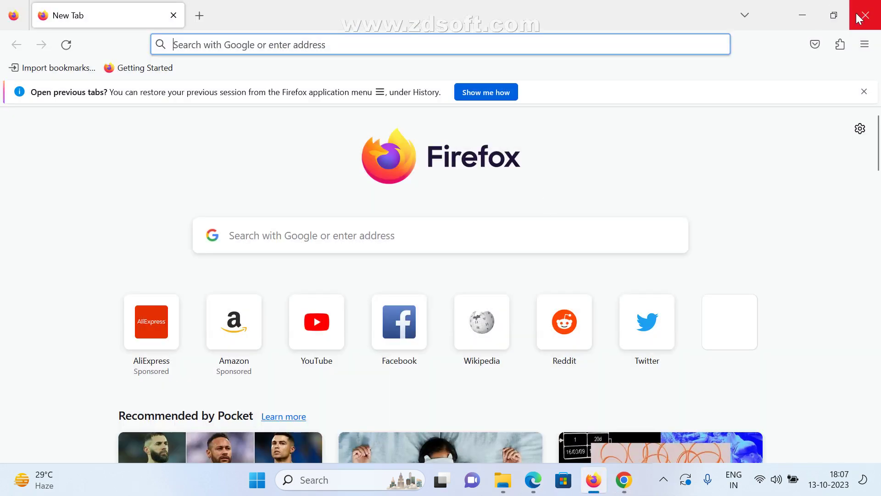
pyautogui.click(865, 15)
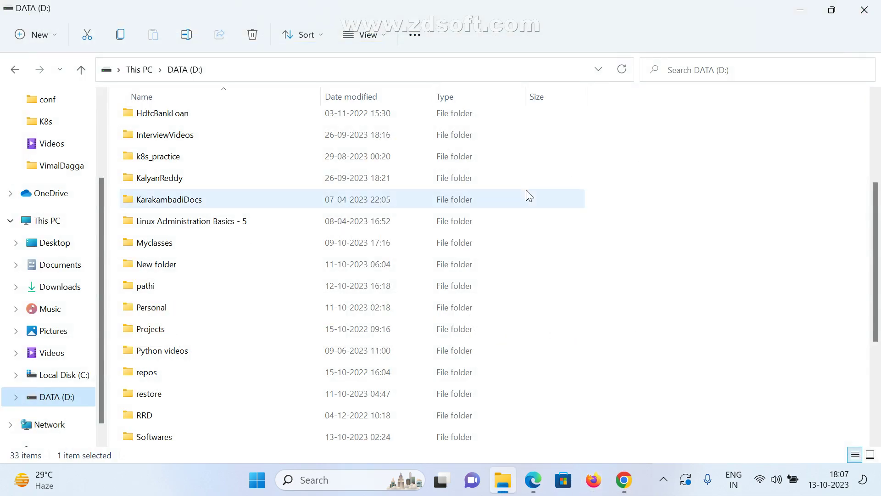
pyautogui.click(864, 6)
pyautogui.rightClick(343, 177)
pyautogui.click(387, 238)
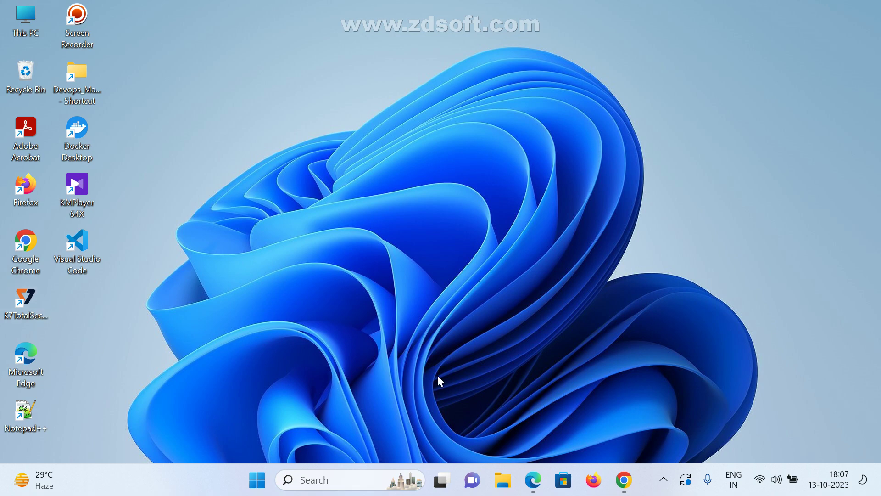
# Open the Notes text file from the last subfolder of devops on the DATA (D:) drive in a maximized window.
pyautogui.press('super+e')
pyautogui.click(58, 342)
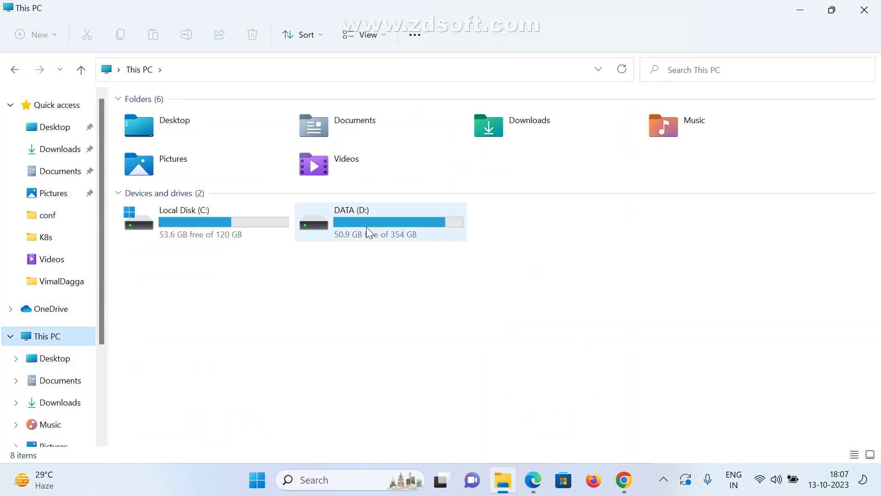
pyautogui.doubleClick(366, 232)
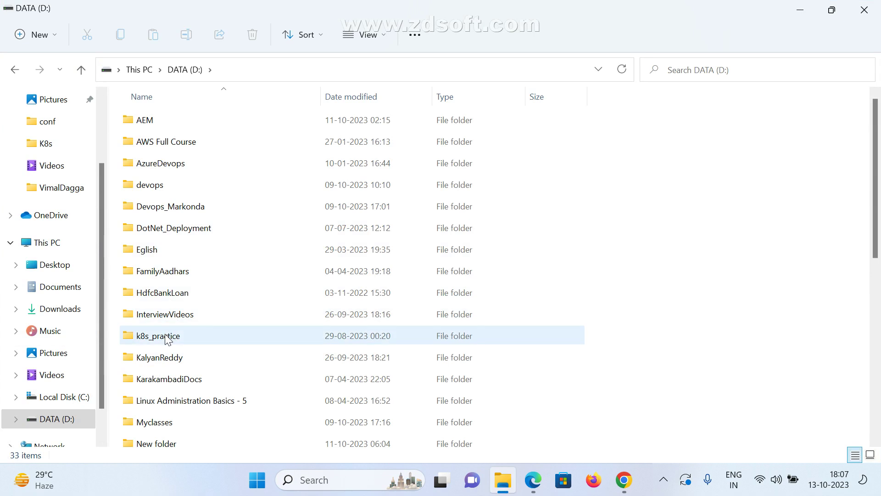
pyautogui.doubleClick(156, 188)
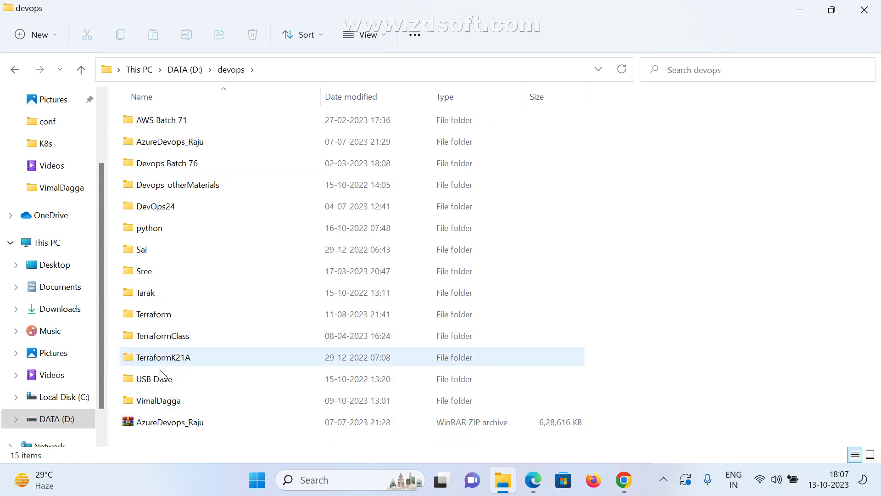
pyautogui.click(162, 405)
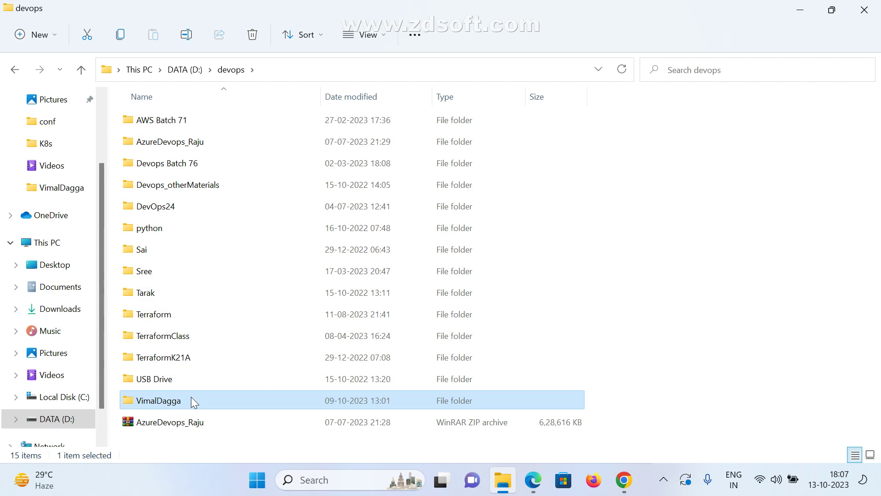
pyautogui.doubleClick(169, 405)
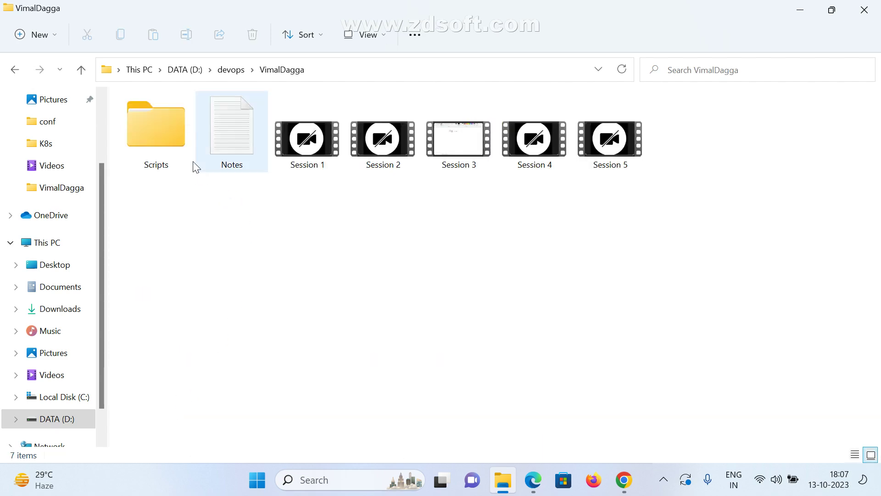
pyautogui.doubleClick(216, 126)
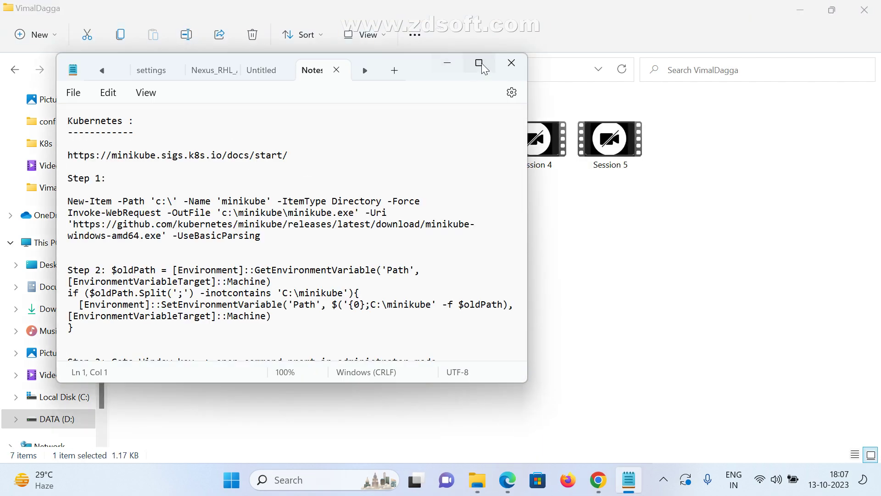
pyautogui.click(478, 66)
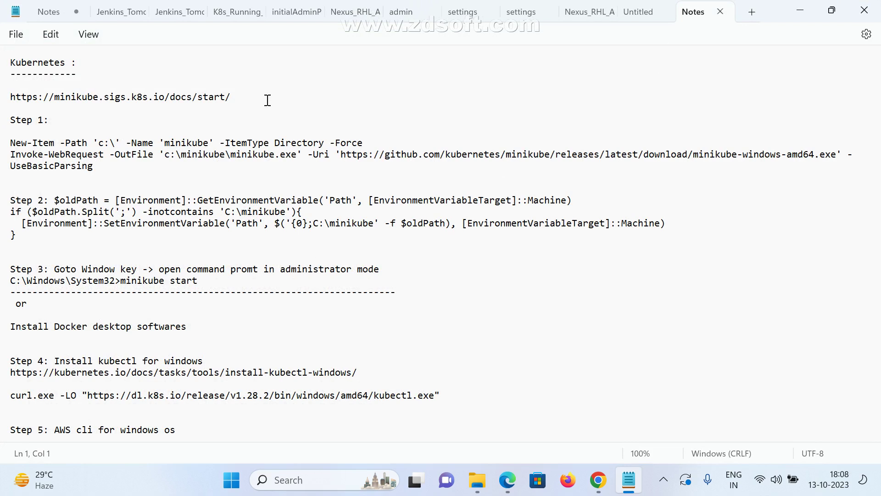
# Highlight the minikube download and Path setup commands in Steps 1 and 2 of the Kubernetes notes.
pyautogui.moveTo(611, 241); pyautogui.dragTo(4, 96)
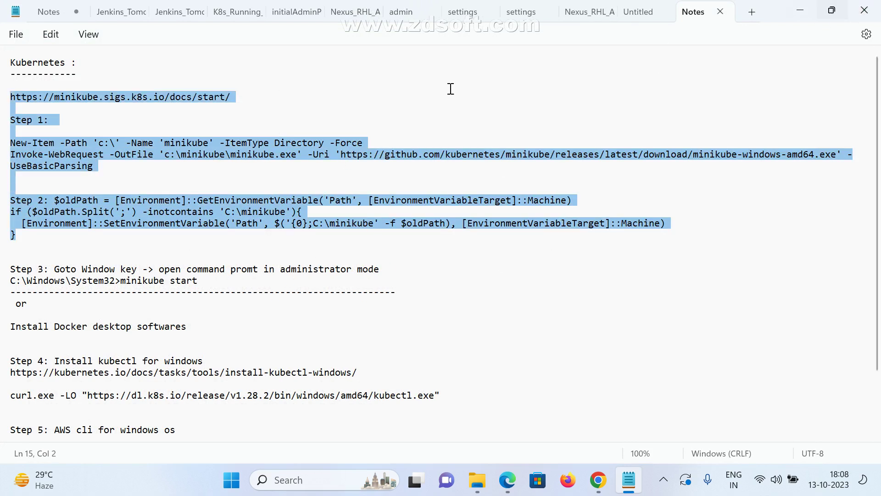
pyautogui.click(383, 248)
pyautogui.moveTo(669, 226); pyautogui.dragTo(3, 143)
pyautogui.click(196, 227)
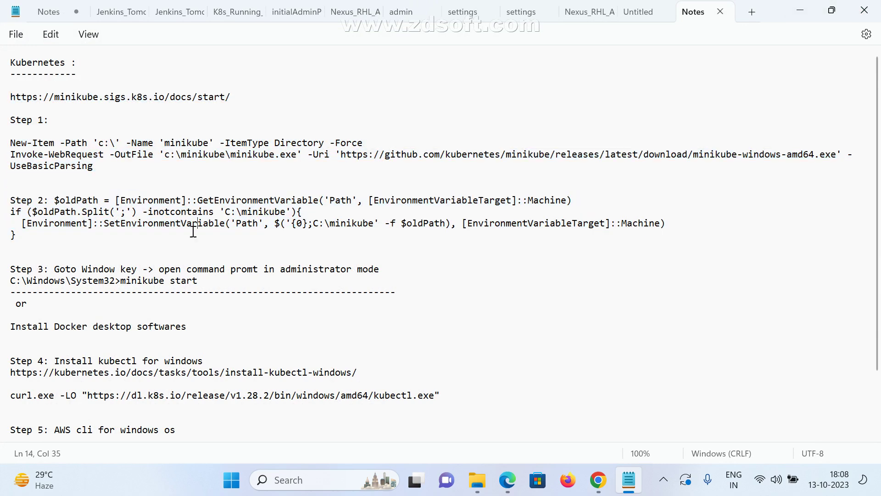
pyautogui.moveTo(59, 248); pyautogui.dragTo(13, 139)
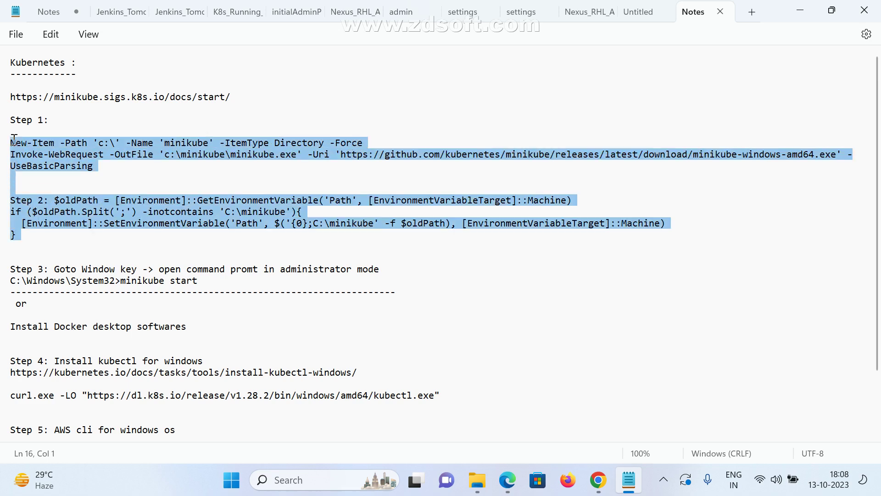
pyautogui.click(375, 252)
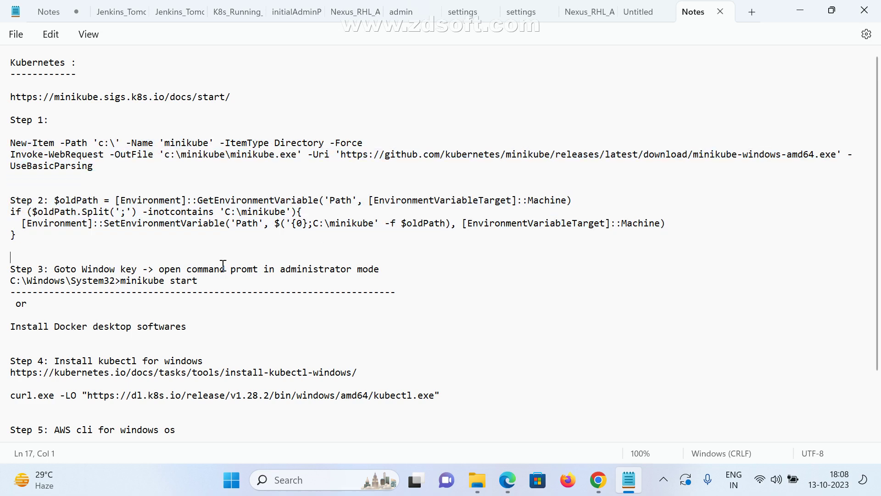
# Minimize the notes, close File Explorer, and switch back to the Google Meet call in full screen.
pyautogui.click(799, 11)
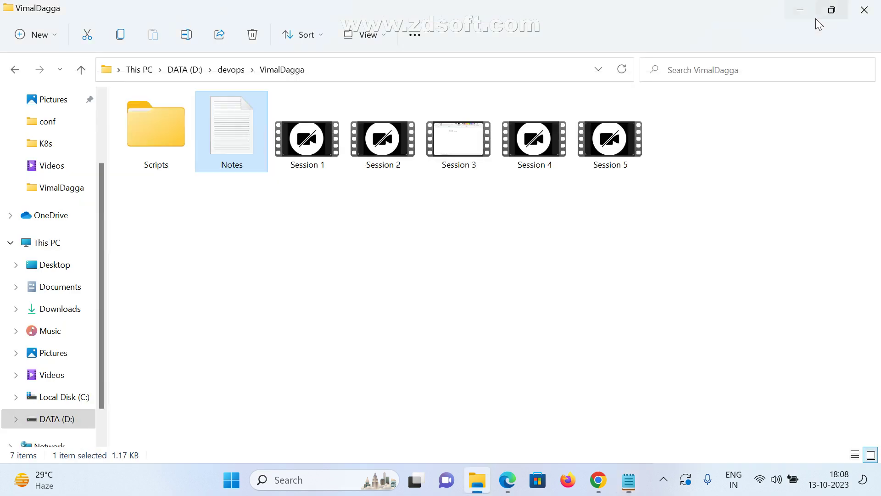
pyautogui.click(866, 10)
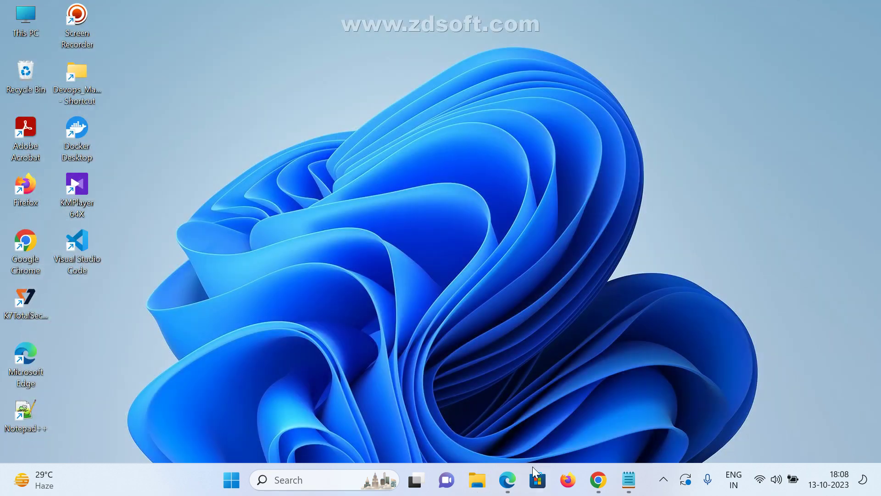
pyautogui.click(598, 479)
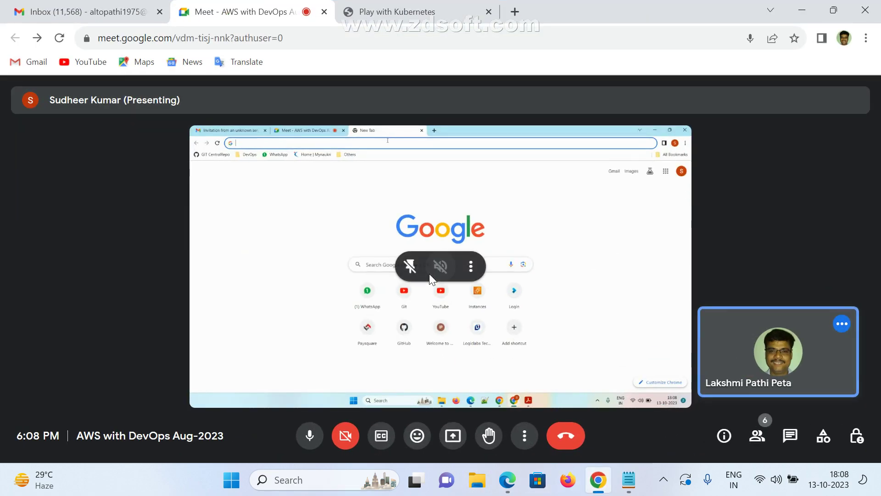
pyautogui.doubleClick(409, 161)
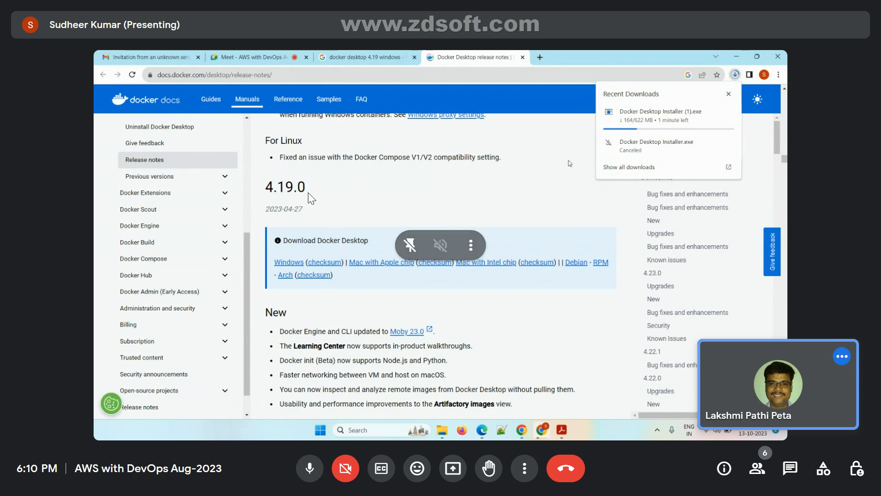
# Examine the Docker Desktop release notes on the participant's shared screen, from version 4.19.0 down to 4.18.0 and back up.
pyautogui.click(569, 163)
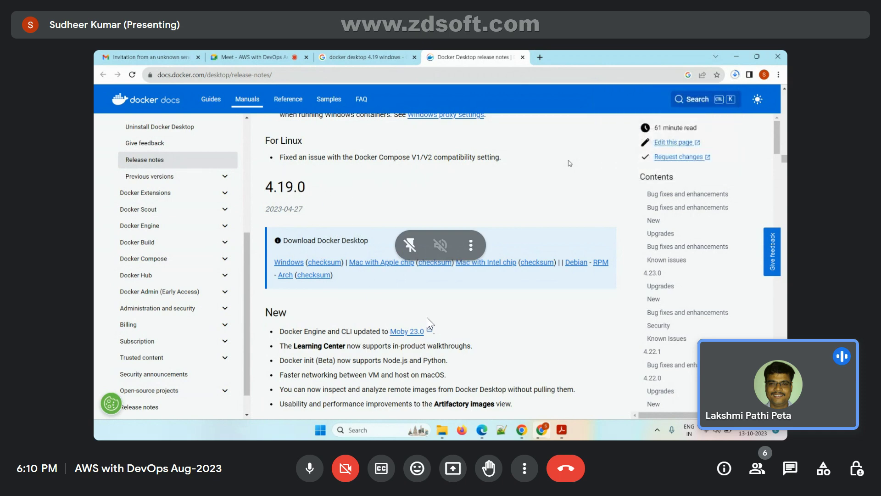
pyautogui.scroll(-10, 569, 163)
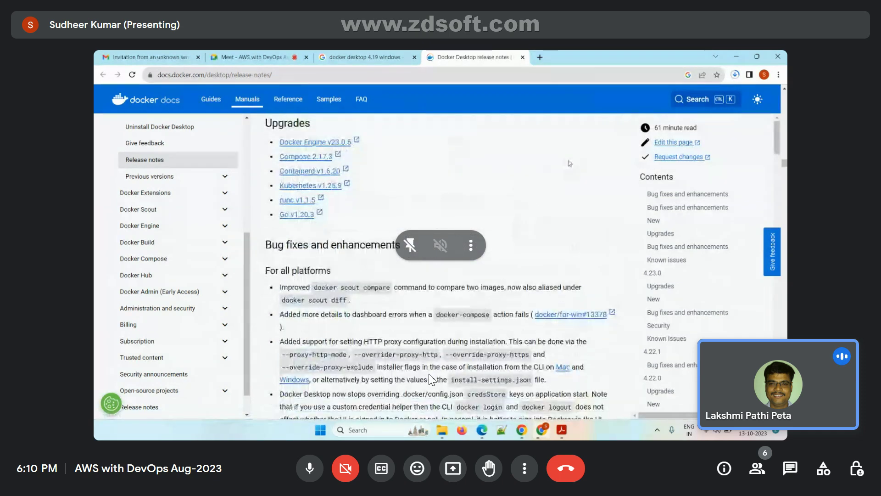
pyautogui.scroll(-15, 569, 163)
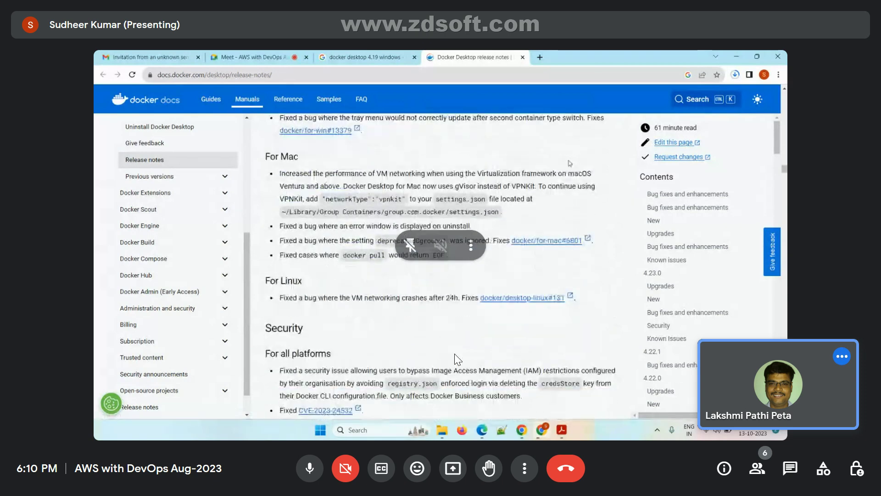
pyautogui.scroll(-3, 569, 163)
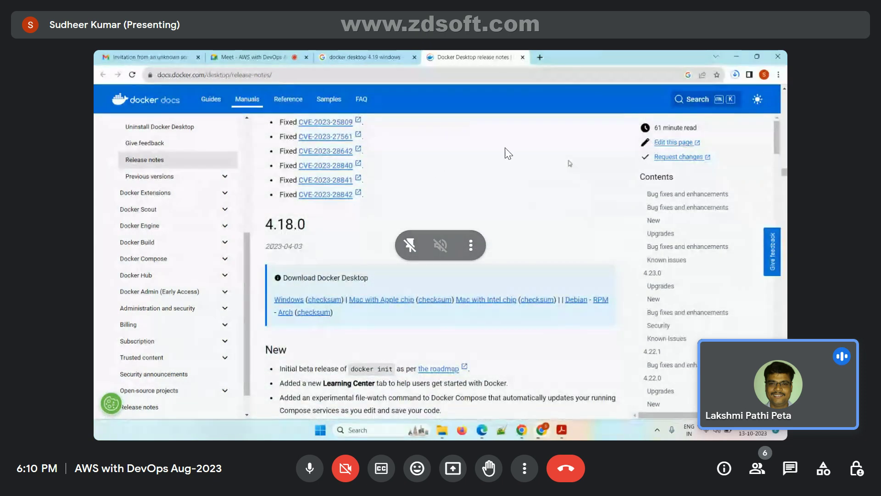
pyautogui.scroll(7, 423, 131)
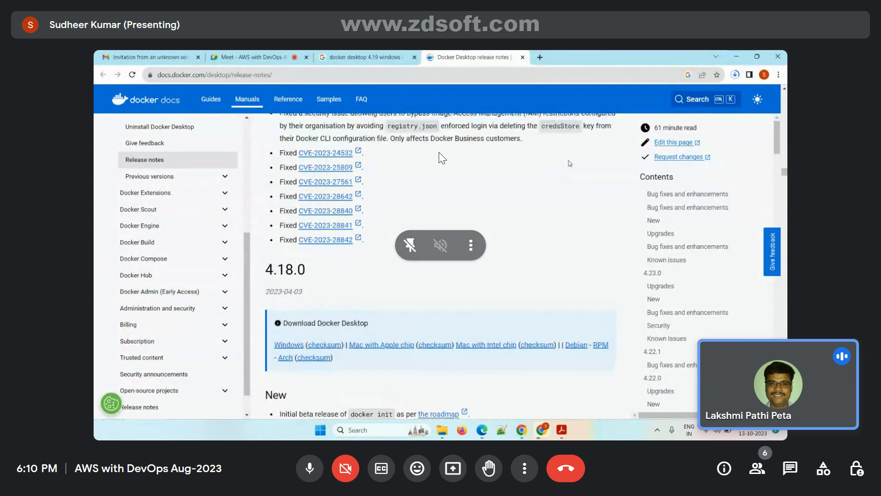
pyautogui.scroll(3, 502, 168)
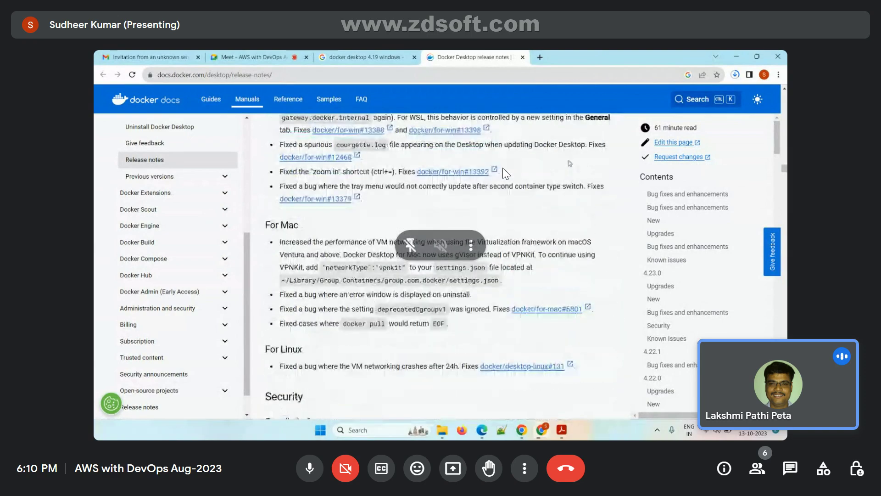
pyautogui.scroll(1, 504, 168)
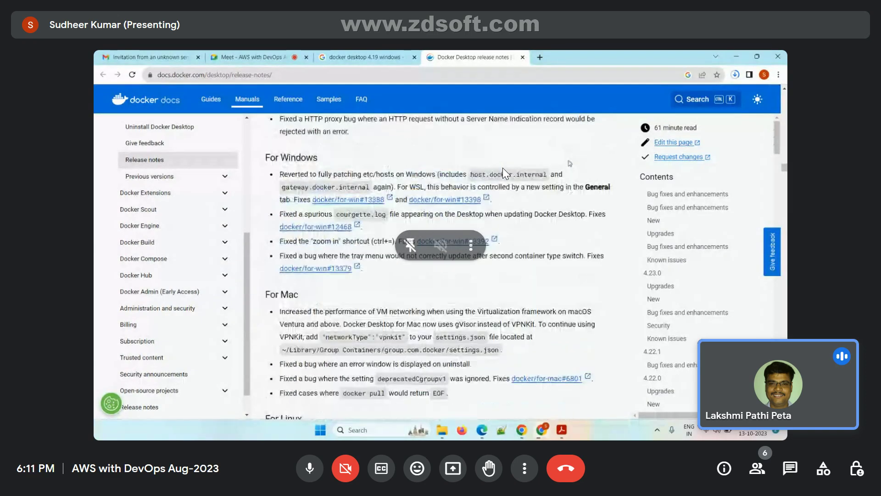
pyautogui.scroll(5, 523, 149)
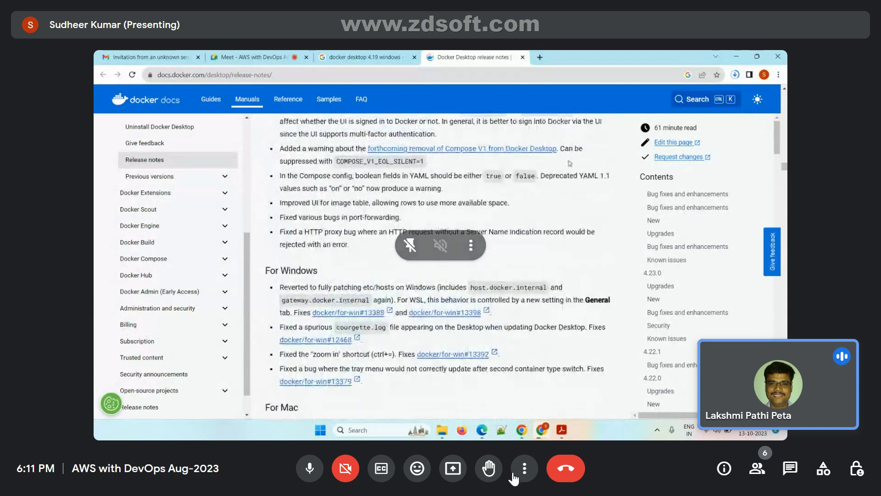
# Exit the call's full-screen view, minimize Chrome, and bring the Kubernetes notes back in Notepad.
pyautogui.press('Escape')
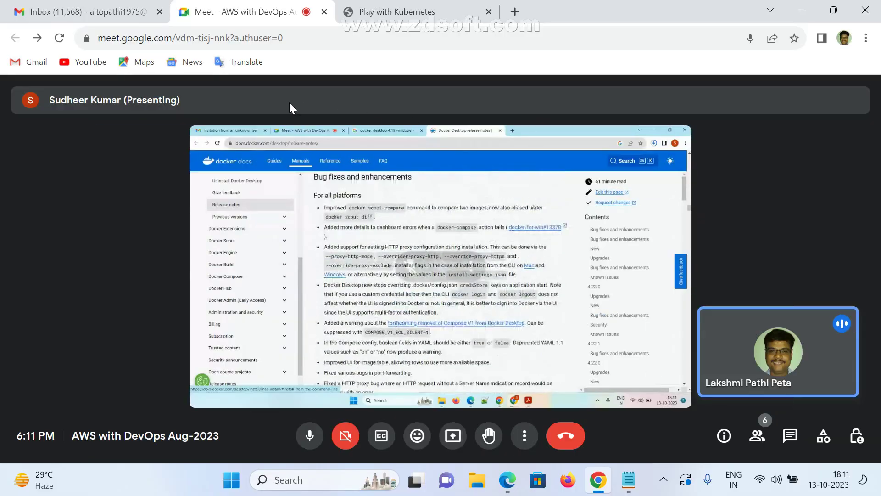
pyautogui.click(802, 10)
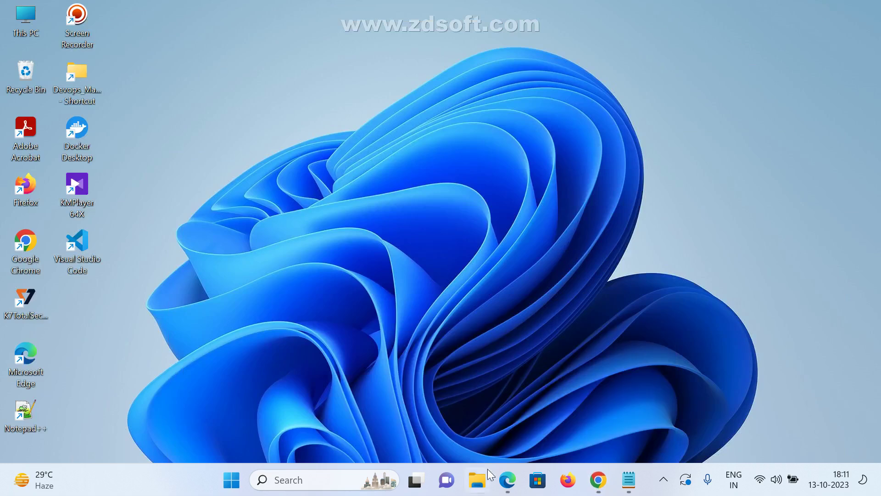
pyautogui.click(628, 479)
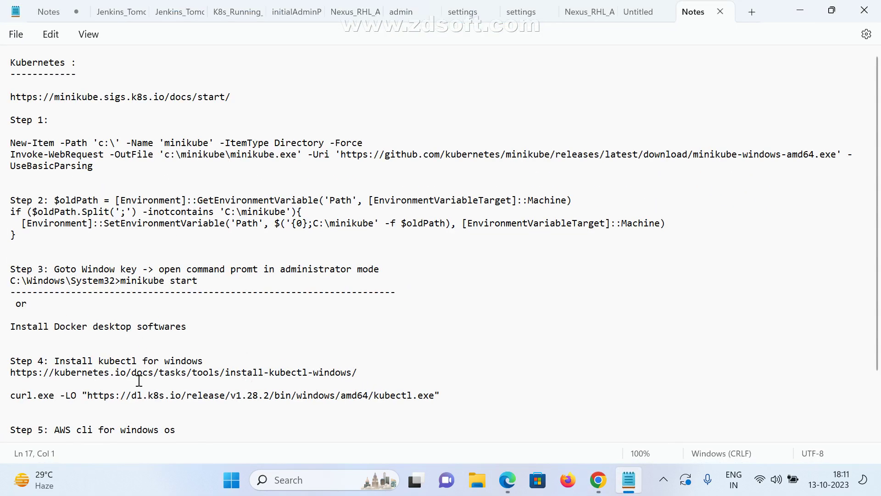
# Highlight the kubectl for windows and AWS cli for windows os installation headings, reviewing the notes through Step 5.
pyautogui.moveTo(99, 359); pyautogui.dragTo(276, 362)
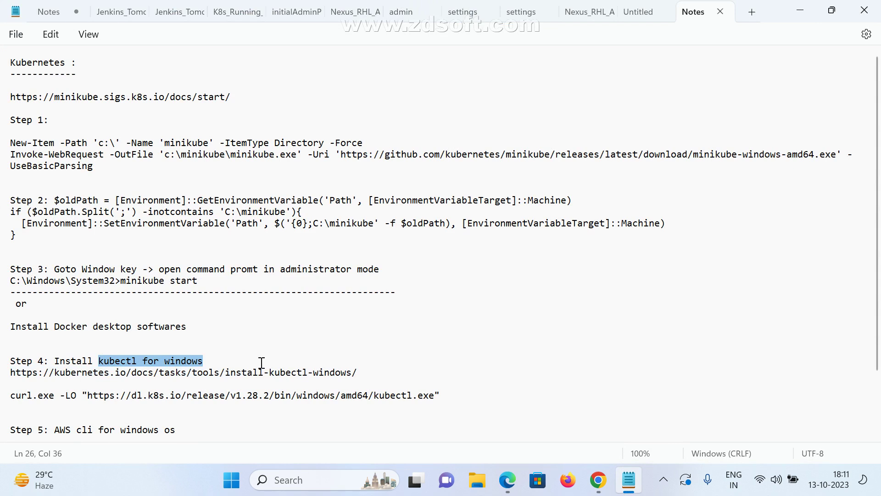
pyautogui.click(245, 363)
pyautogui.scroll(-1, 259, 350)
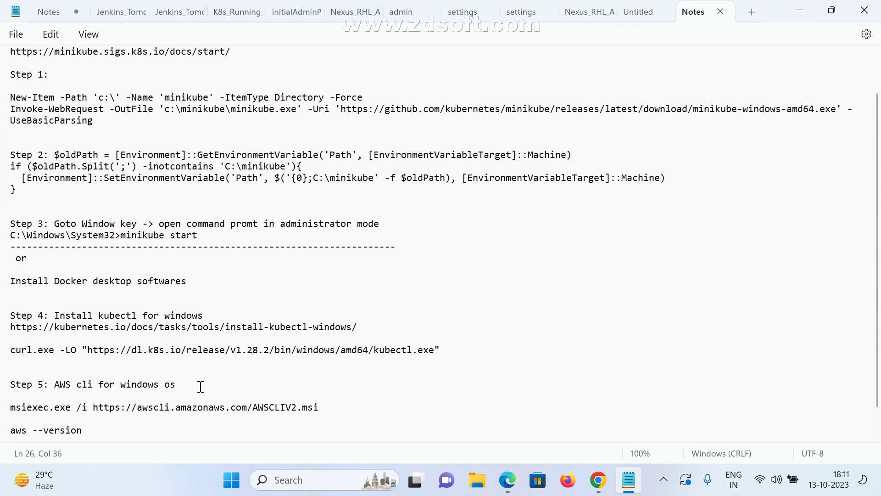
pyautogui.moveTo(61, 387); pyautogui.dragTo(194, 384)
pyautogui.click(275, 387)
pyautogui.scroll(-1, 276, 388)
pyautogui.moveTo(129, 399); pyautogui.dragTo(10, 150)
pyautogui.click(334, 289)
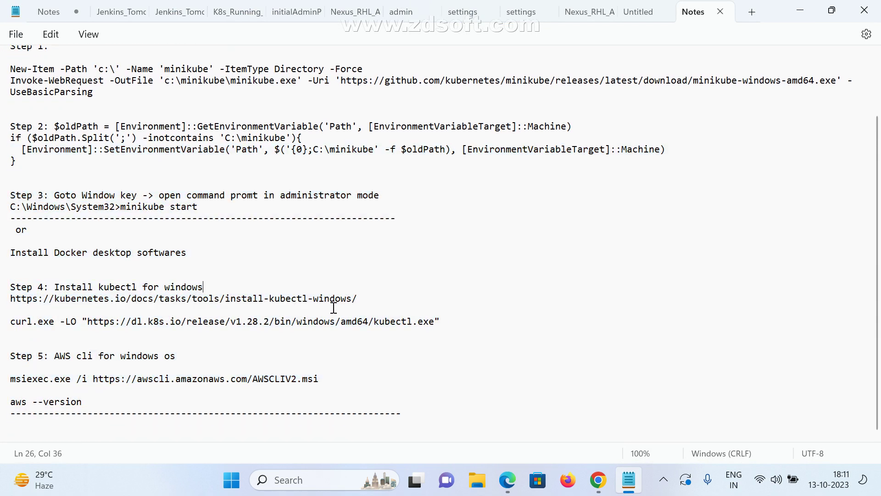
# Check the participant's shared screen in the Google Meet call and return to the Kubernetes notes in Notepad.
pyautogui.click(800, 11)
pyautogui.click(596, 487)
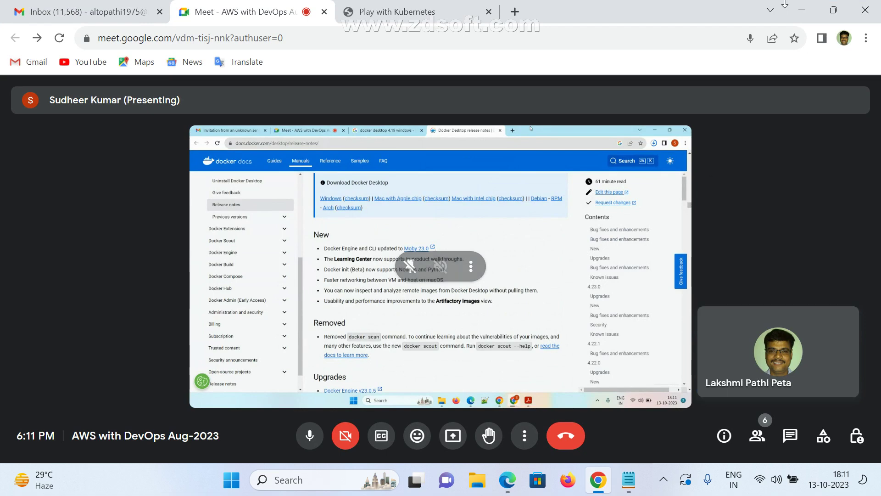
pyautogui.click(629, 481)
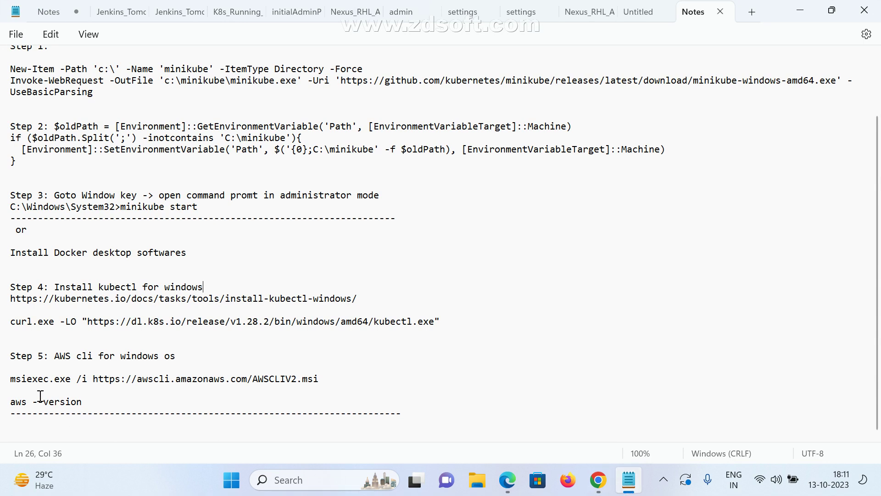
# Highlight the AWS cli for windows os heading of Step 5 in the notes, then clear the highlight.
pyautogui.moveTo(50, 359); pyautogui.dragTo(217, 358)
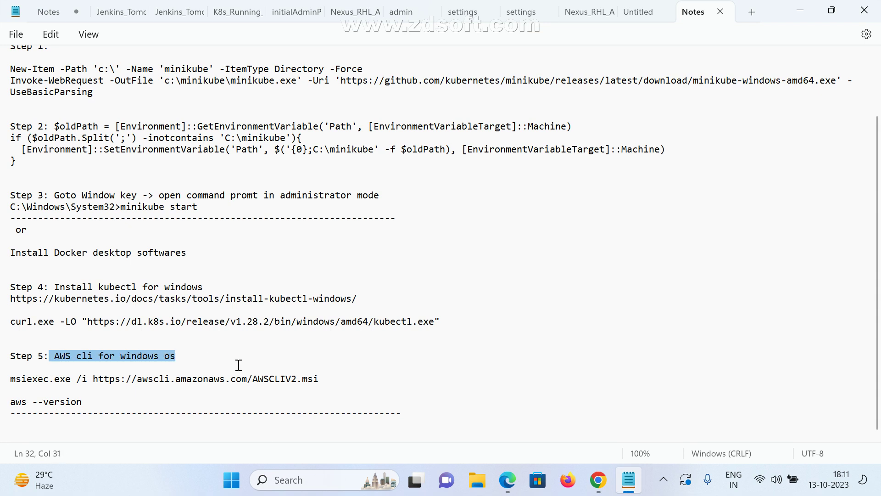
pyautogui.moveTo(212, 365); pyautogui.dragTo(400, 349)
pyautogui.click(210, 357)
pyautogui.press('Left')
# Check the participant's shared kubectl installation page in the Google Meet call, enlarging it, and return to the Notepad notes.
pyautogui.click(790, 12)
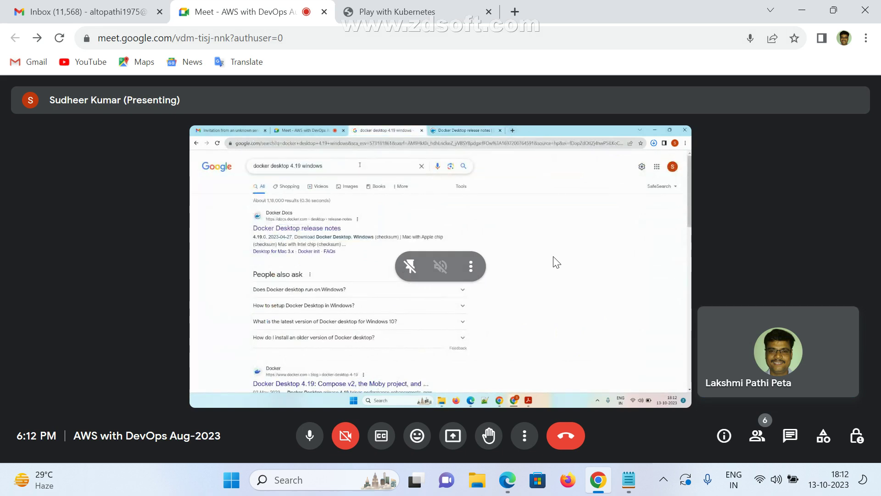
pyautogui.click(639, 487)
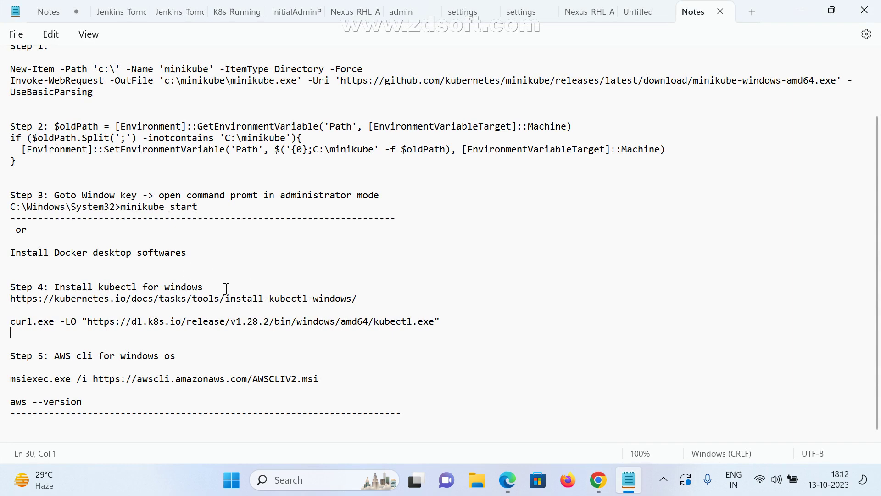
pyautogui.click(793, 10)
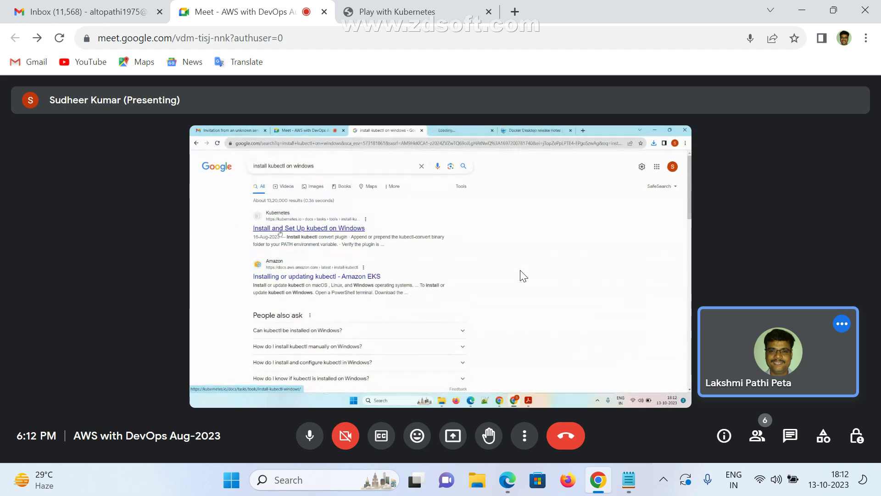
pyautogui.doubleClick(544, 248)
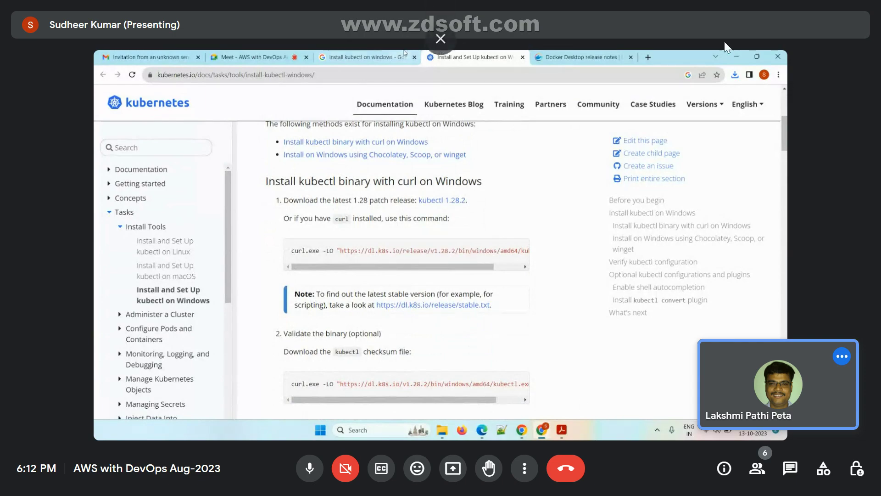
pyautogui.press('Escape')
pyautogui.click(637, 478)
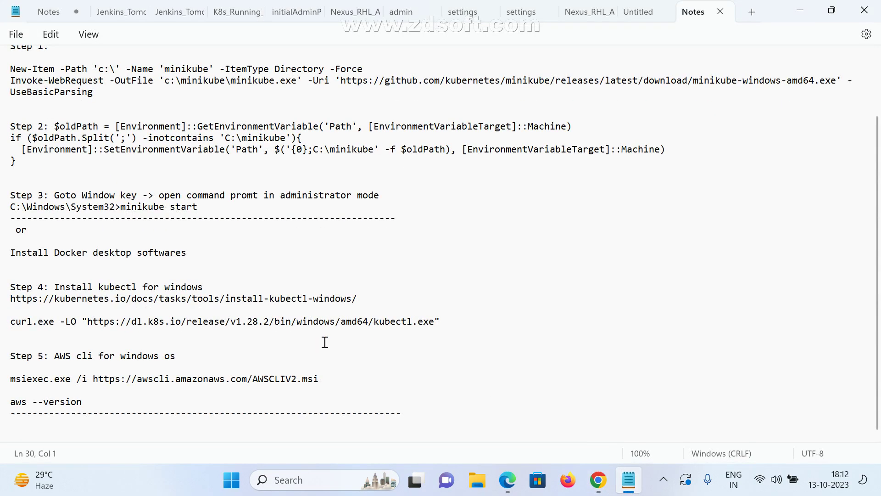
# Switch to the Google Meet call and watch the Docker Desktop 4.19.0 installation on the participant's shared screen.
pyautogui.click(800, 7)
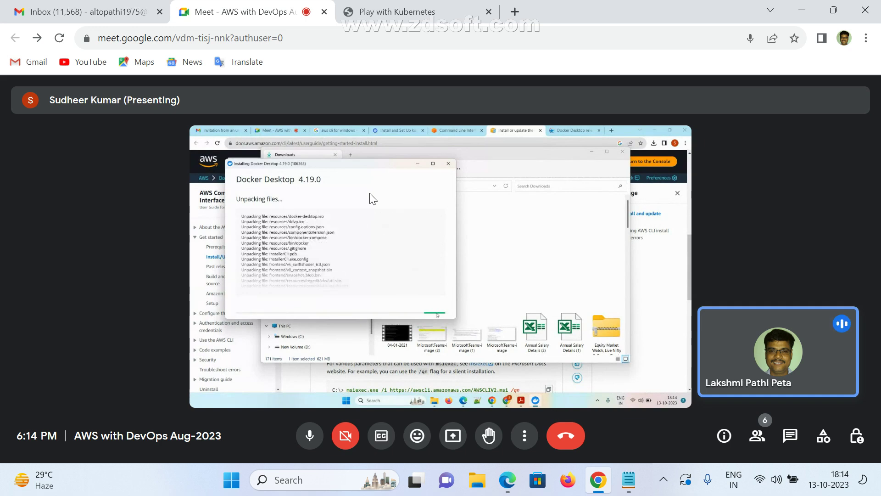
pyautogui.moveTo(421, 273)
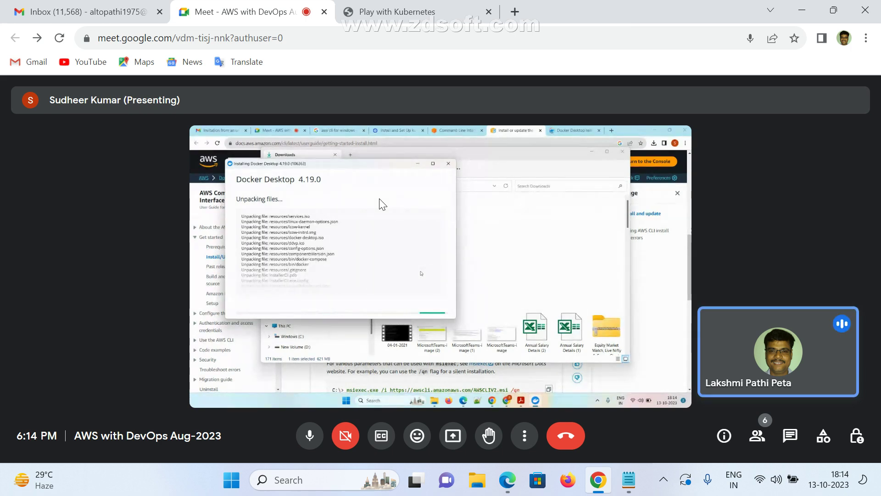
pyautogui.moveTo(354, 282)
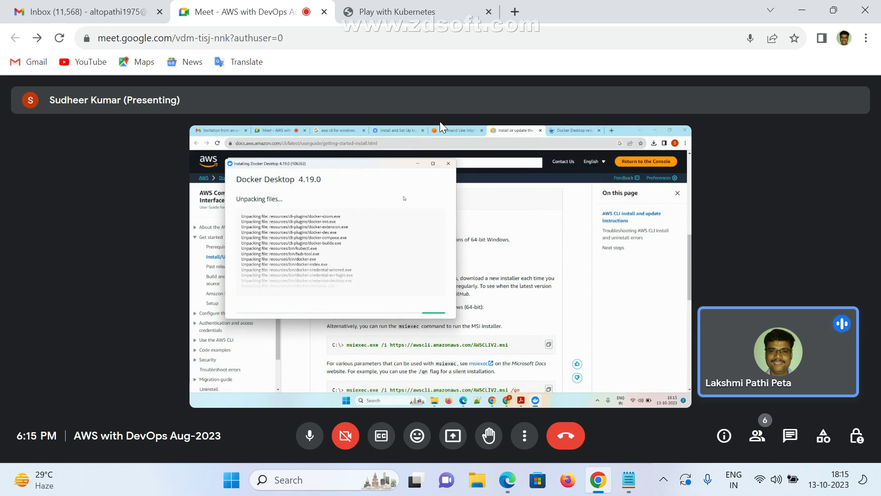
# Copy the line "Install Docker desktop softwares" from the Notepad notes and return to the Google Meet call.
pyautogui.click(637, 481)
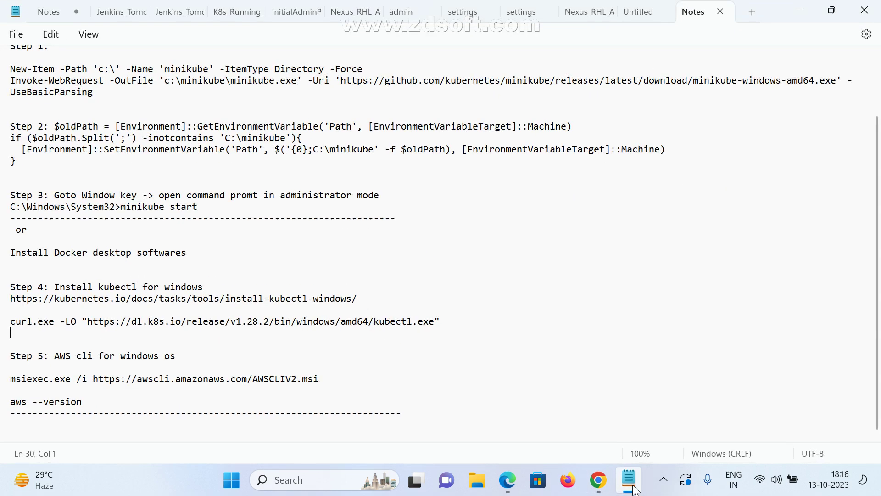
pyautogui.moveTo(460, 322); pyautogui.dragTo(5, 298)
pyautogui.click(160, 272)
pyautogui.moveTo(10, 251); pyautogui.dragTo(198, 256)
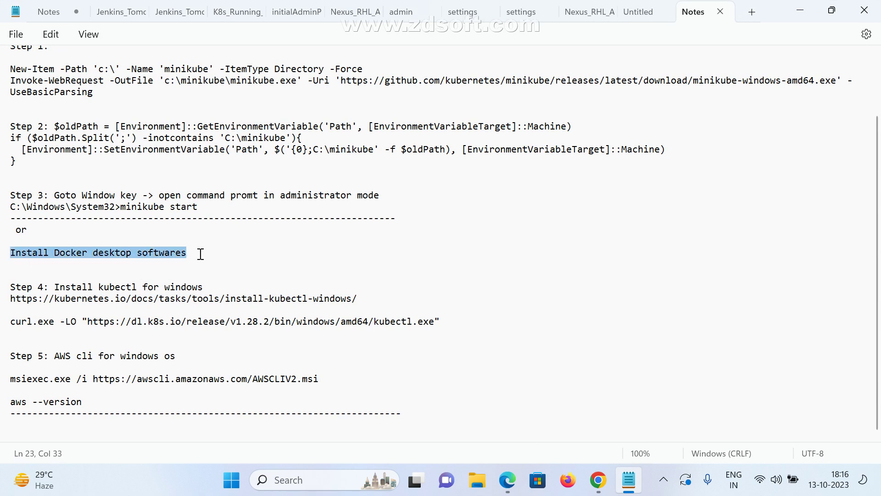
pyautogui.hotkey('alt', 'Tab')
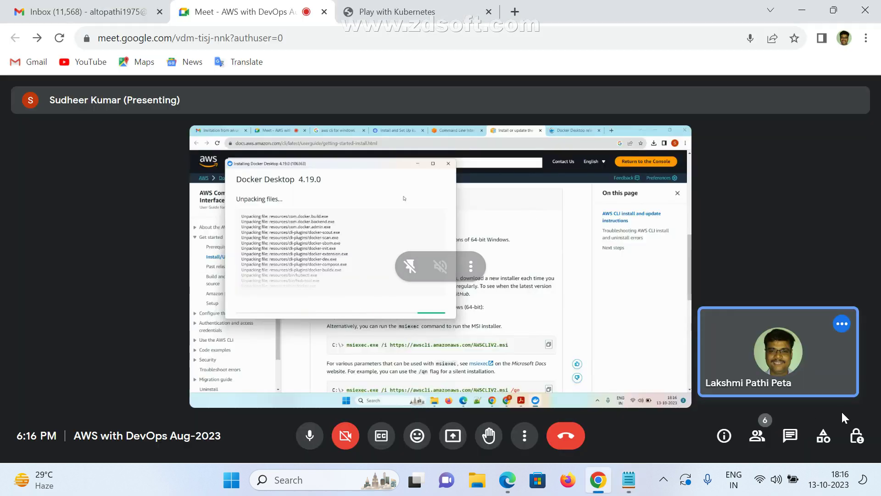
# Send the in-call message "1. Install Docker desktop software" using the copied line.
pyautogui.click(790, 436)
pyautogui.click(691, 389)
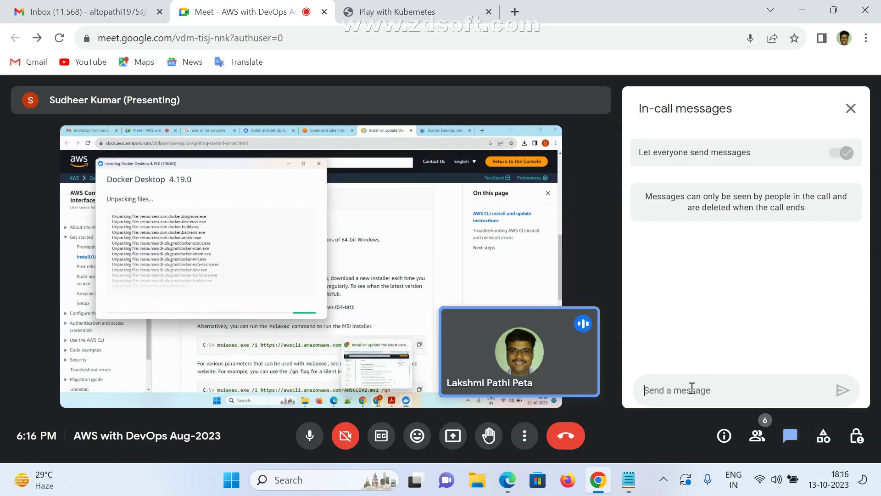
pyautogui.write('1.')
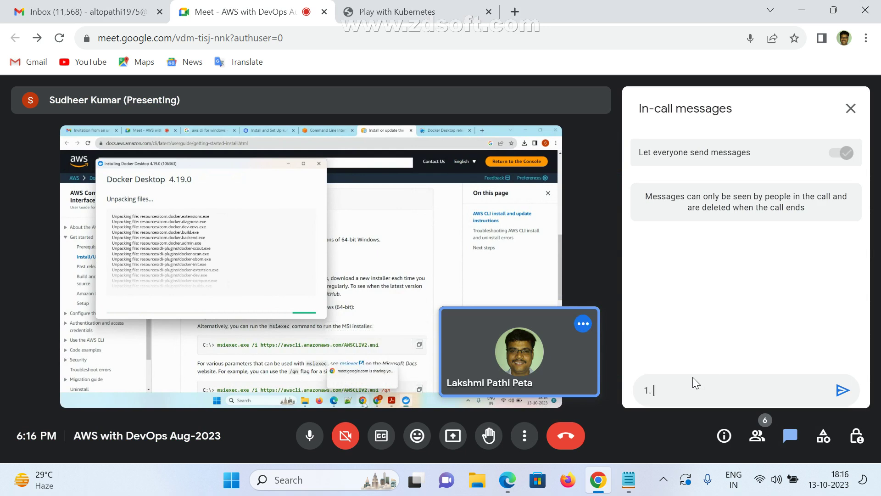
pyautogui.write(' Install Docker desktop softwares')
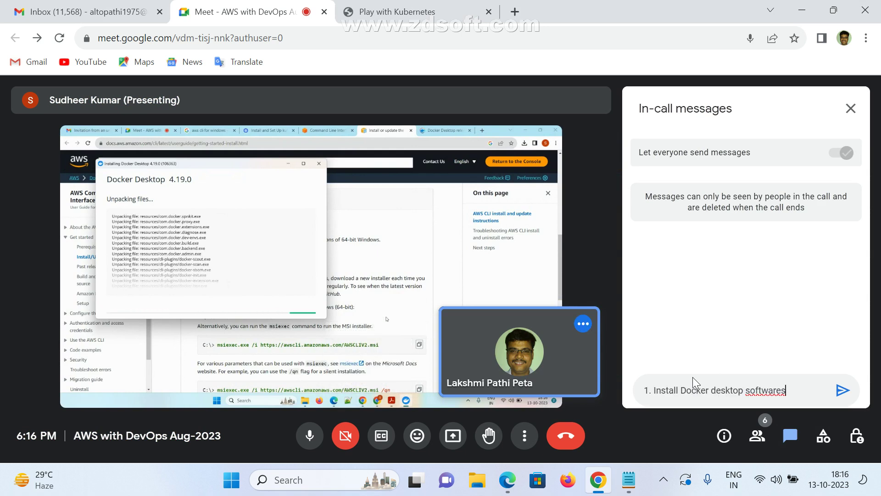
pyautogui.press('BackSpace')
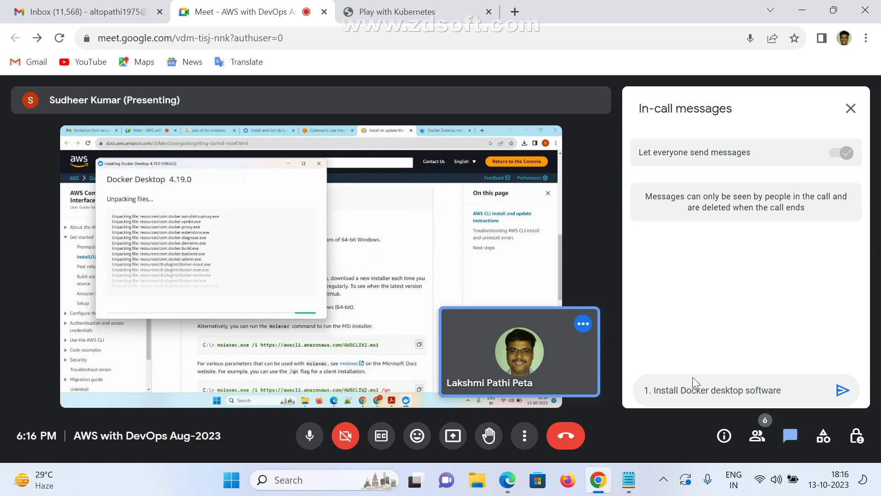
pyautogui.press('Return')
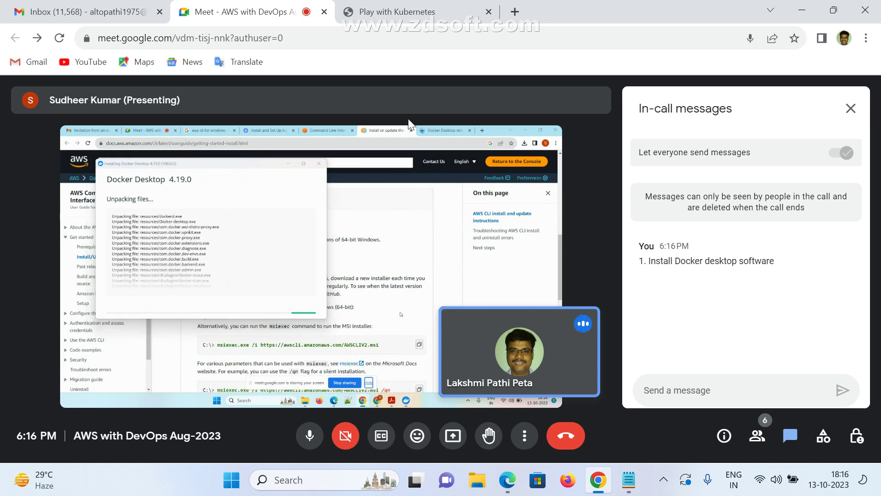
# Copy the Step 4 kubectl and Step 5 AWS cli instructions from the Notepad notes into a new in-call message.
pyautogui.click(632, 487)
pyautogui.click(241, 279)
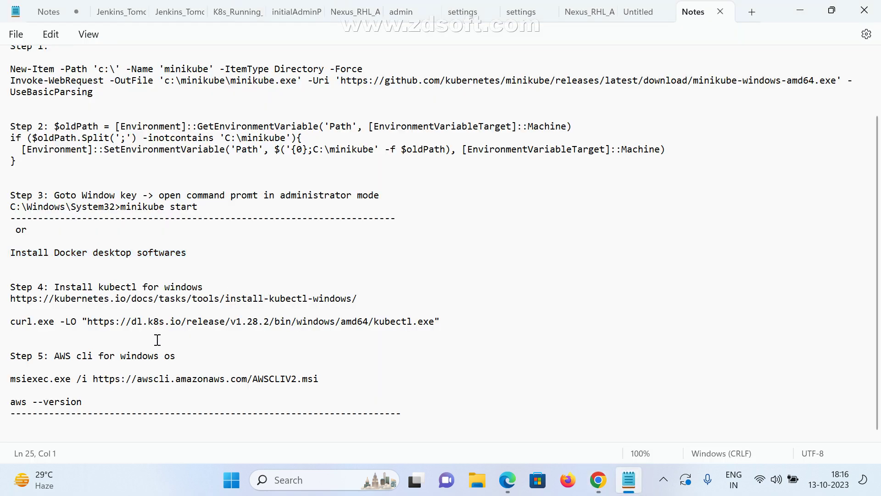
pyautogui.moveTo(120, 397); pyautogui.dragTo(3, 246)
pyautogui.moveTo(160, 413); pyautogui.dragTo(5, 291)
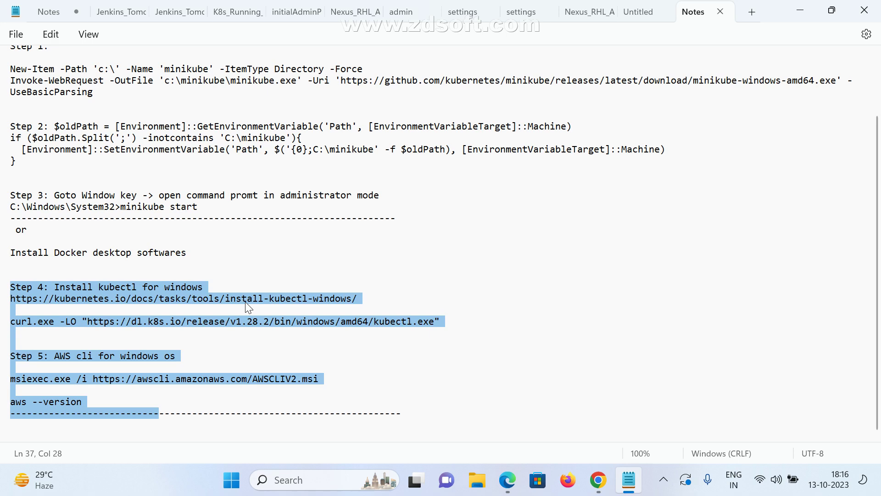
pyautogui.click(619, 489)
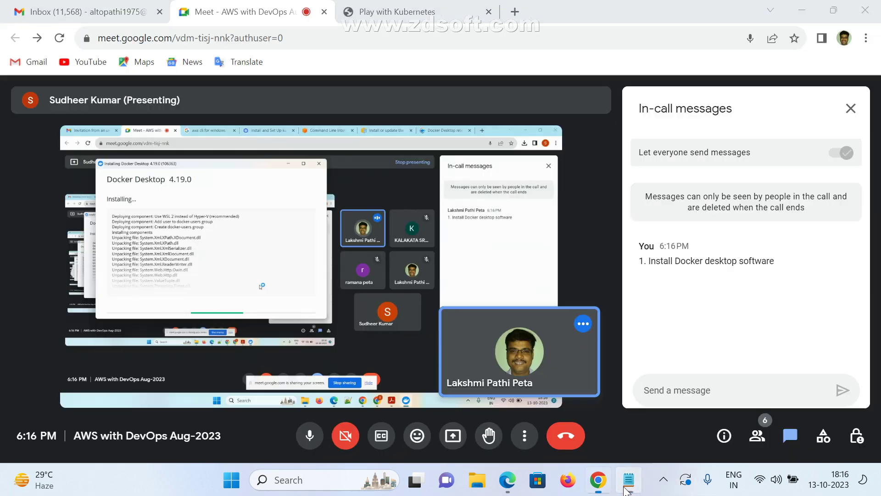
pyautogui.click(692, 390)
pyautogui.hotkey('ctrl', 'v')
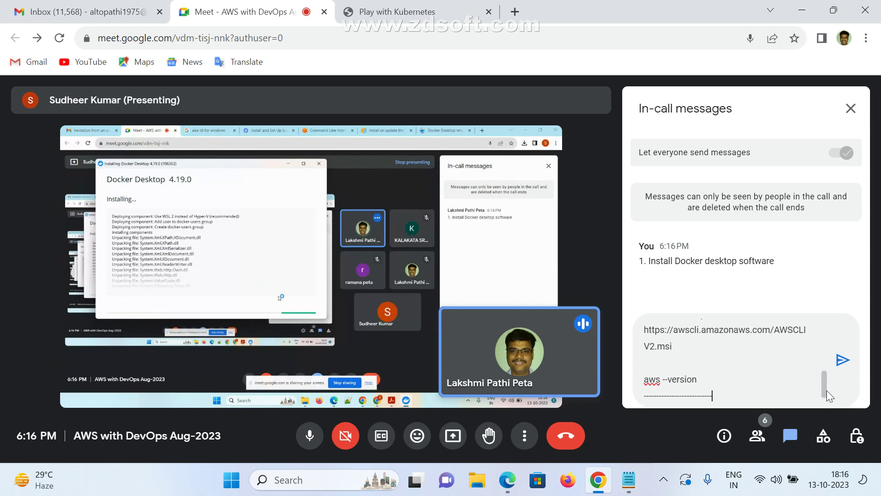
# Renumber the AWS cli section as Step 3 and the kubectl section as Step 2, and send the message.
pyautogui.moveTo(826, 390); pyautogui.dragTo(824, 373)
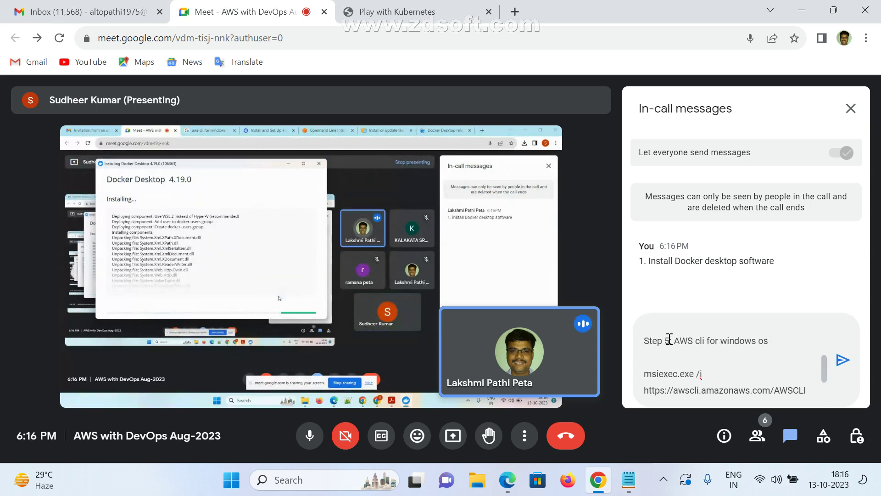
pyautogui.press('BackSpace')
pyautogui.write('3')
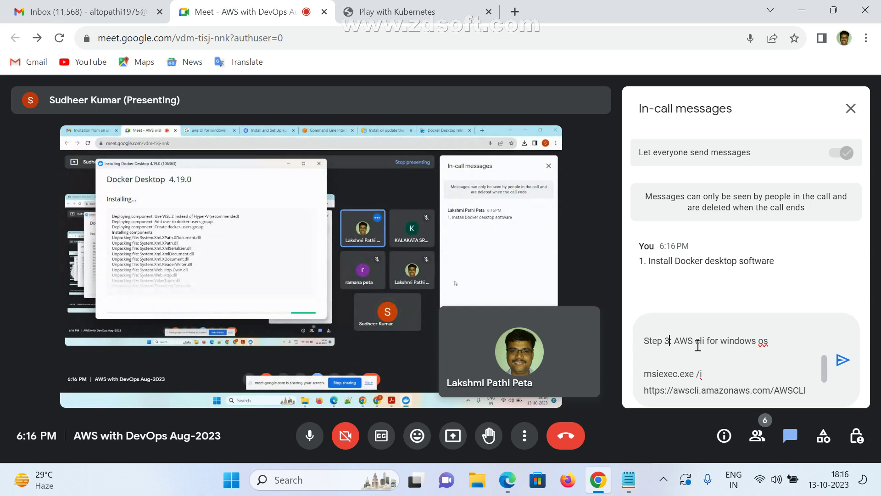
pyautogui.moveTo(824, 365); pyautogui.dragTo(827, 327)
pyautogui.click(669, 327)
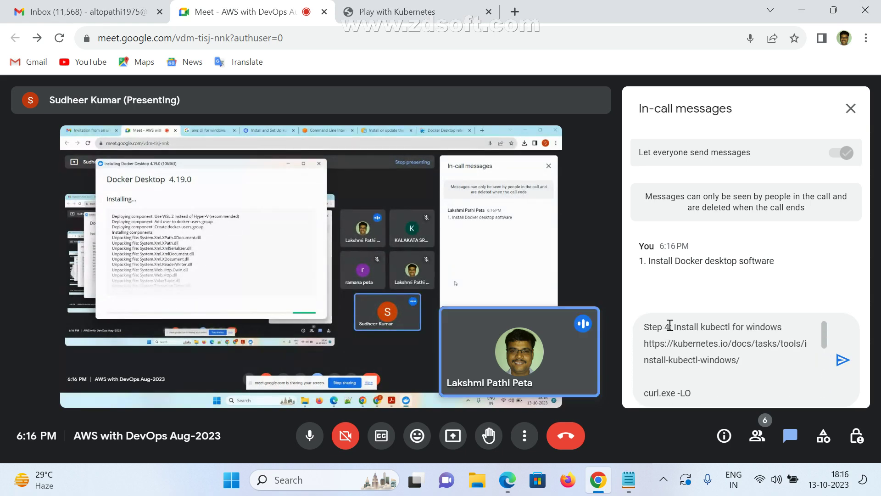
pyautogui.press('BackSpace')
pyautogui.write('2')
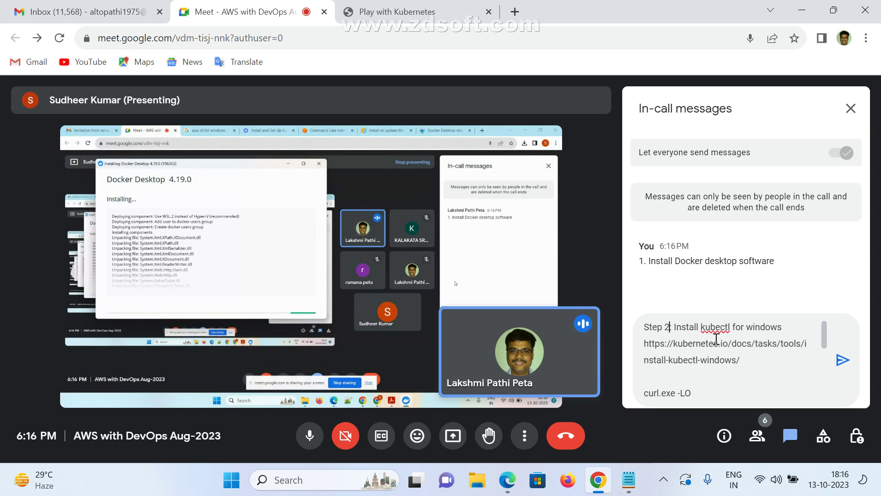
pyautogui.press('Return')
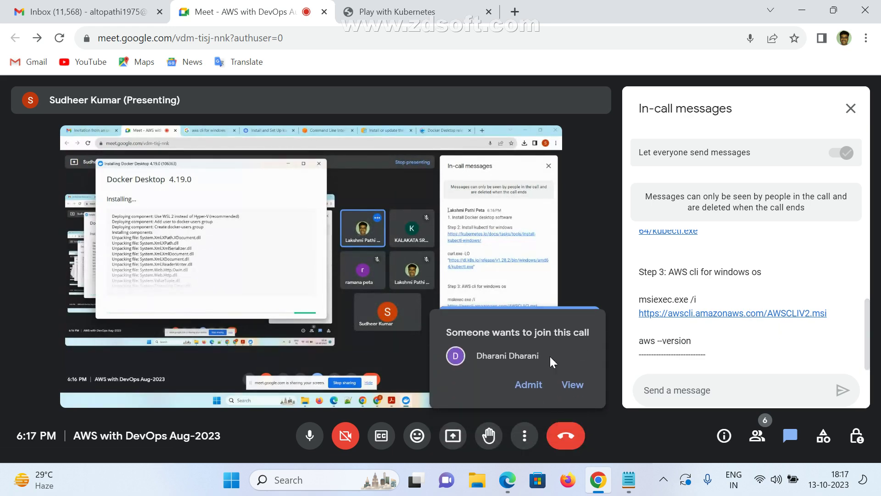
# Admit the waiting participant and view the shared Docker Desktop installer in full screen with the in-call messages closed.
pyautogui.click(529, 386)
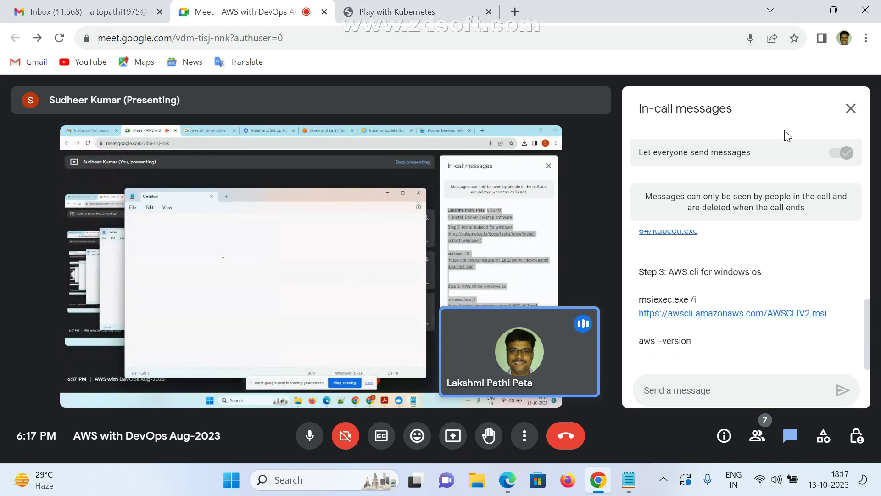
pyautogui.click(851, 108)
pyautogui.press('F11')
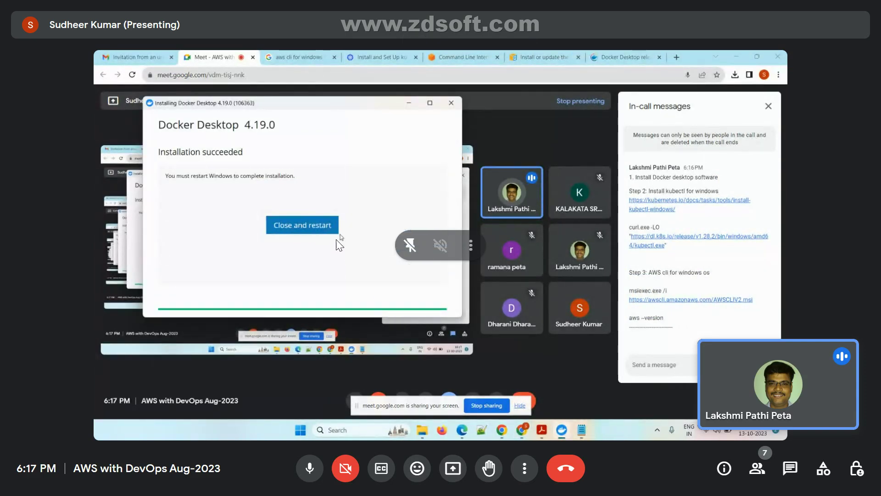
pyautogui.click(309, 228)
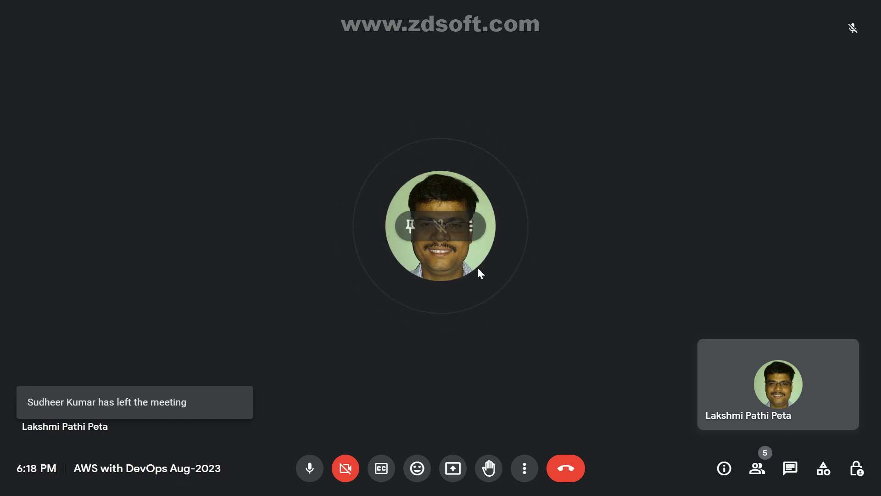
# Exit the call's full-screen view and close the Play with Kubernetes page.
pyautogui.press('Escape')
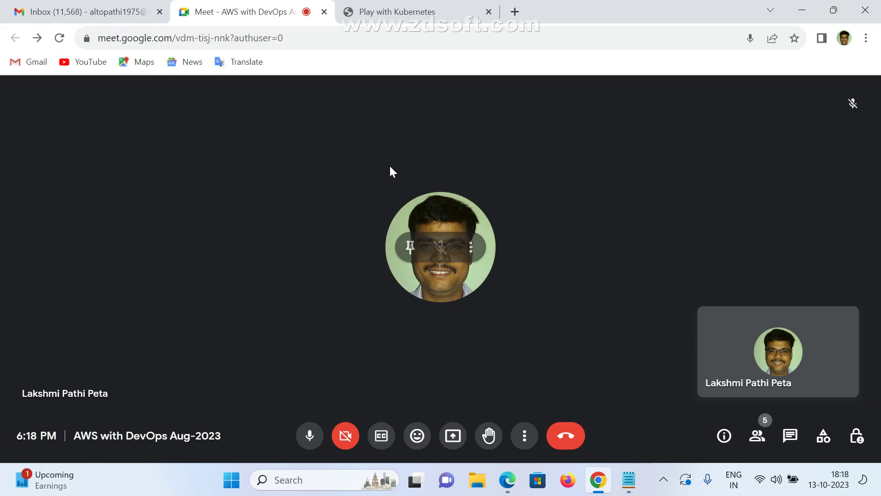
pyautogui.click(393, 12)
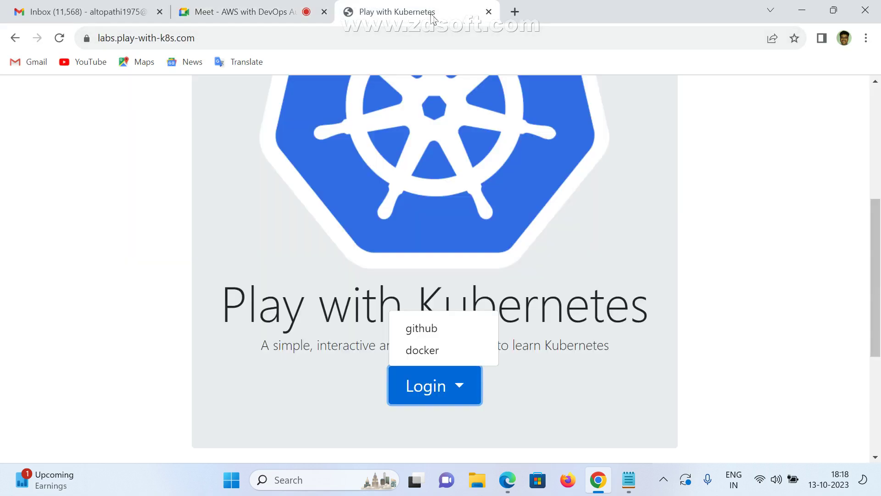
pyautogui.click(488, 13)
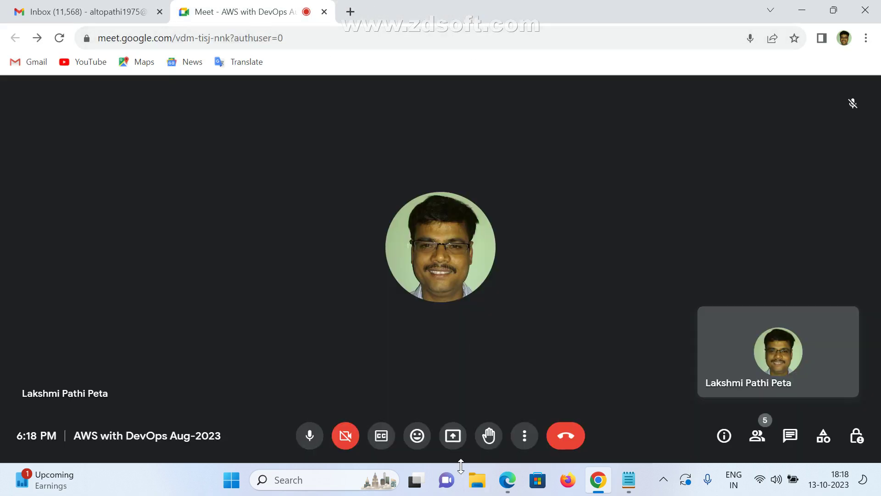
pyautogui.click(451, 444)
pyautogui.click(560, 112)
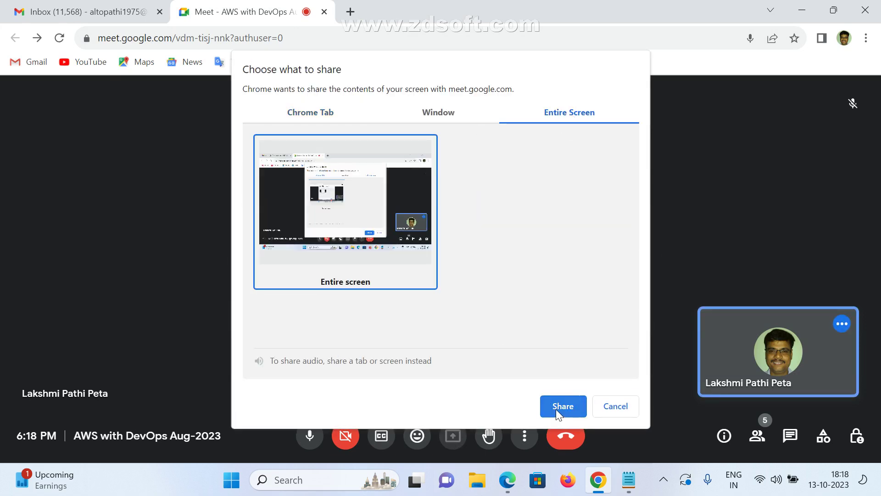
pyautogui.click(615, 408)
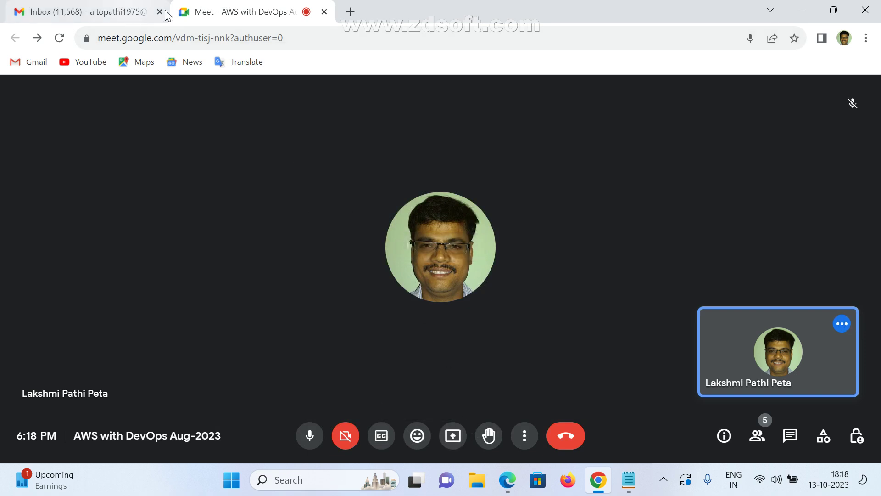
# Review the Kubernetes notes in Notepad and highlight the Docker desktop, kubectl and AWS cli installation instructions.
pyautogui.click(450, 434)
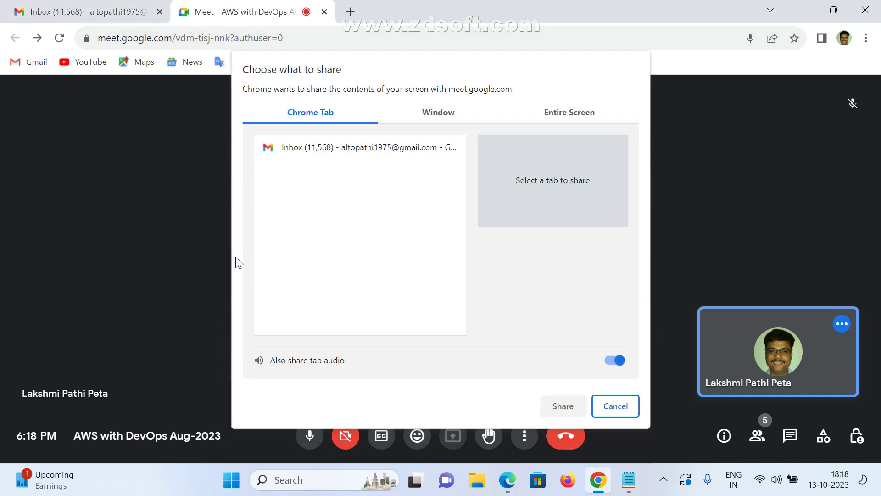
pyautogui.click(632, 406)
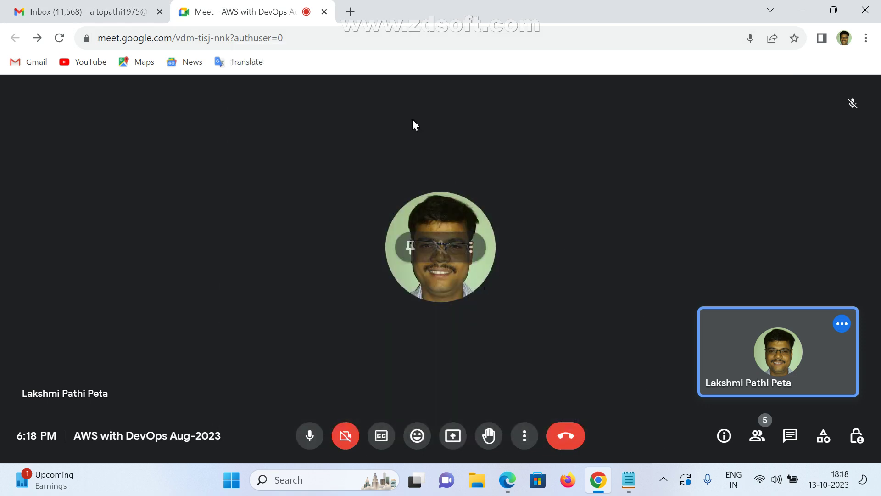
pyautogui.click(628, 479)
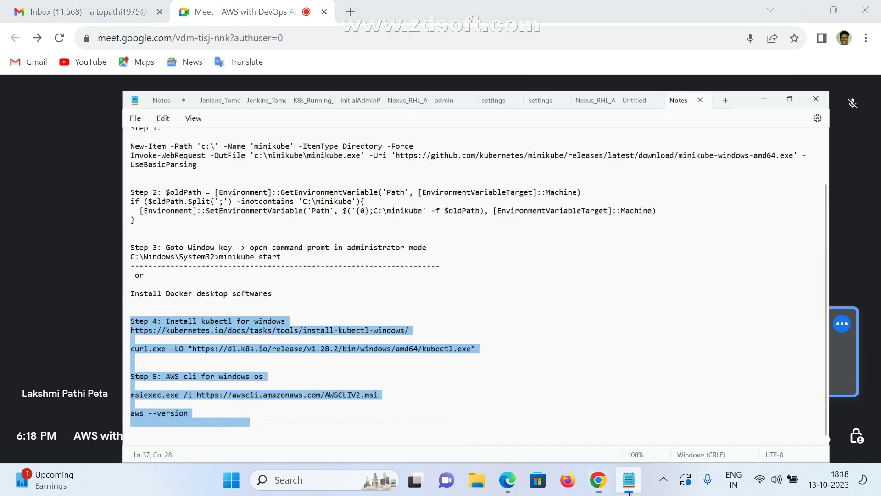
pyautogui.click(361, 286)
pyautogui.scroll(1, 360, 376)
pyautogui.scroll(-1, 359, 376)
pyautogui.scroll(3, 360, 374)
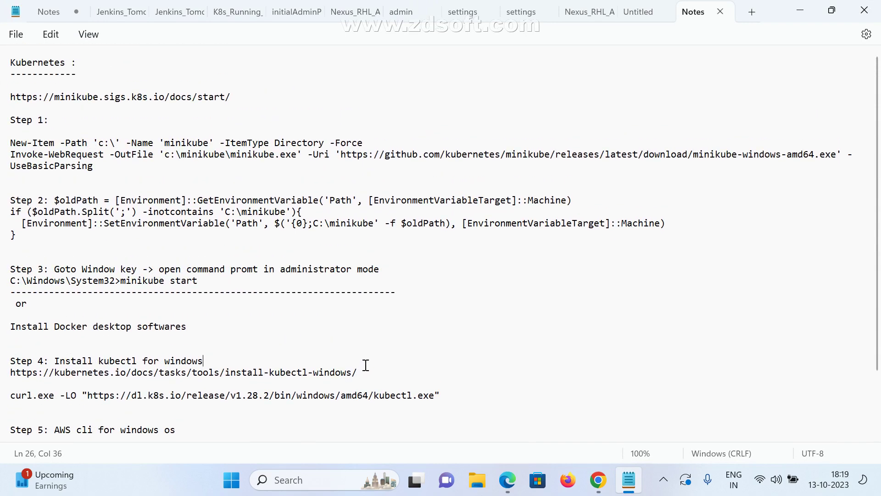
pyautogui.scroll(-3, 366, 365)
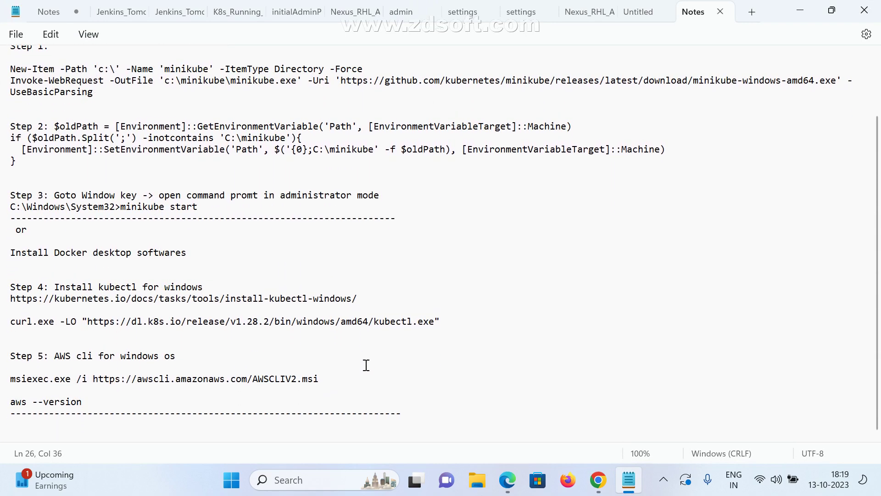
pyautogui.click(180, 436)
pyautogui.click(808, 10)
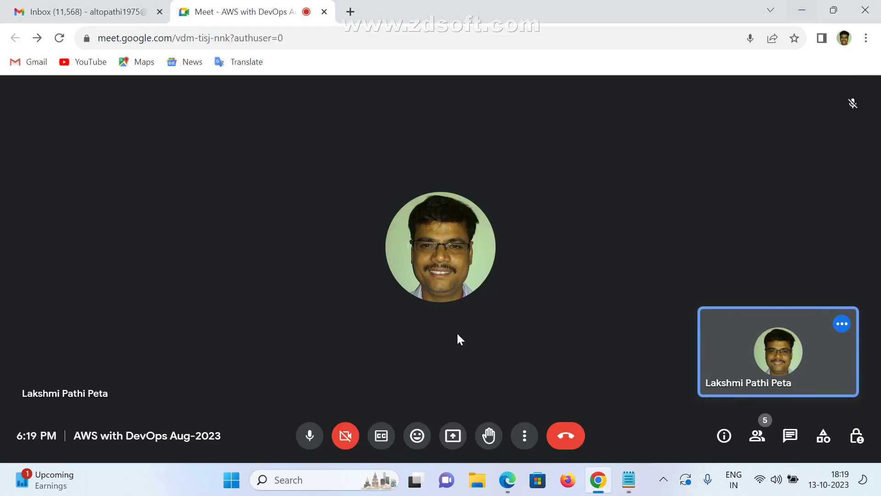
# Look through the list of contributors in the call and close it.
pyautogui.click(758, 437)
pyautogui.scroll(-1, 712, 327)
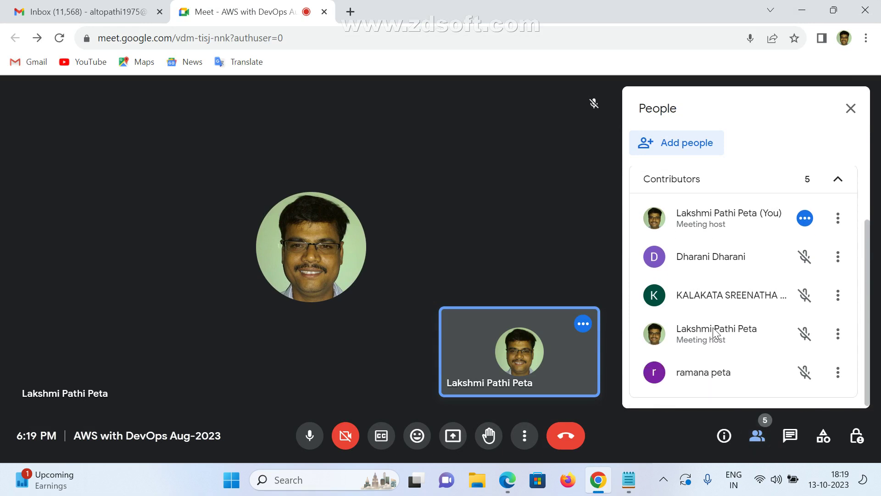
pyautogui.click(851, 108)
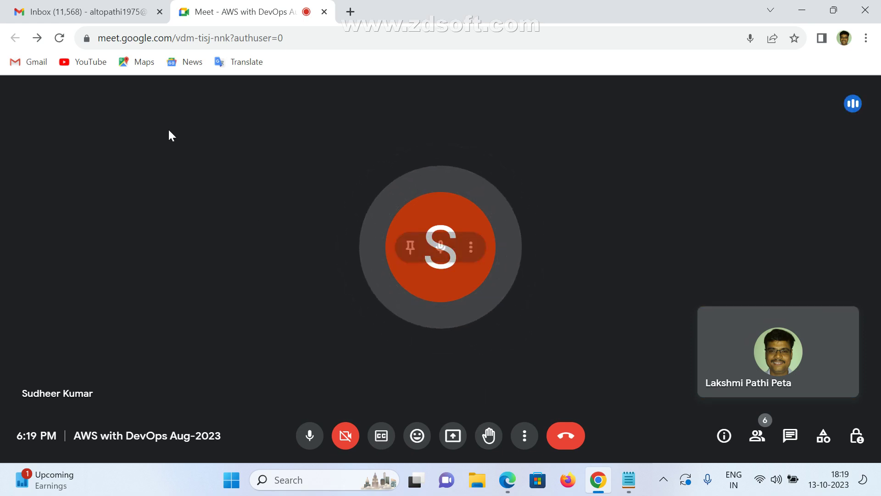
pyautogui.click(108, 15)
pyautogui.click(230, 14)
pyautogui.click(109, 14)
pyautogui.click(227, 14)
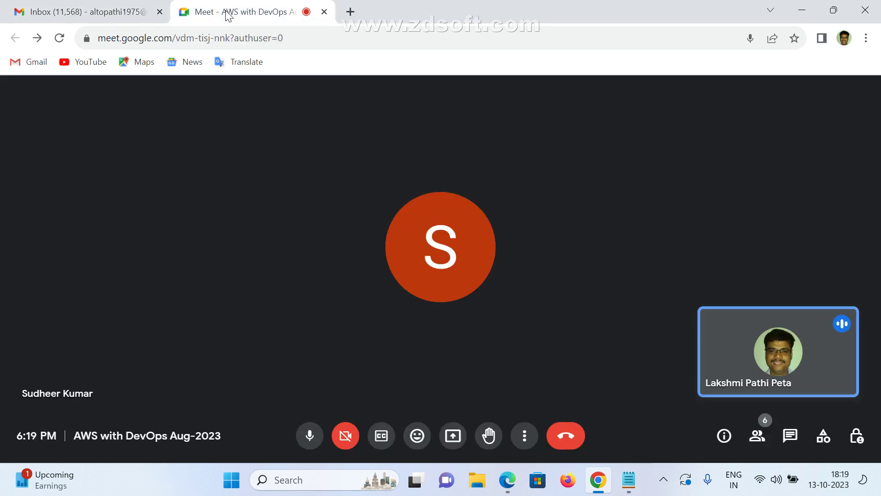
pyautogui.click(663, 479)
pyautogui.click(663, 436)
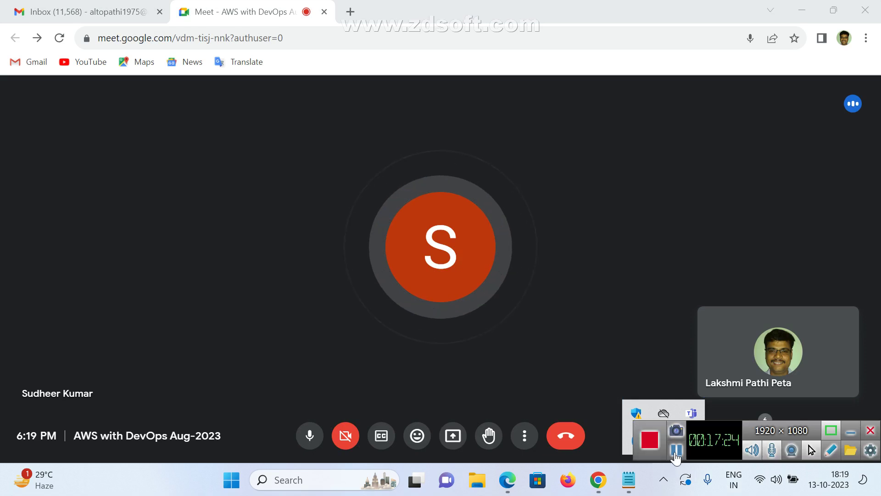
pyautogui.click(676, 450)
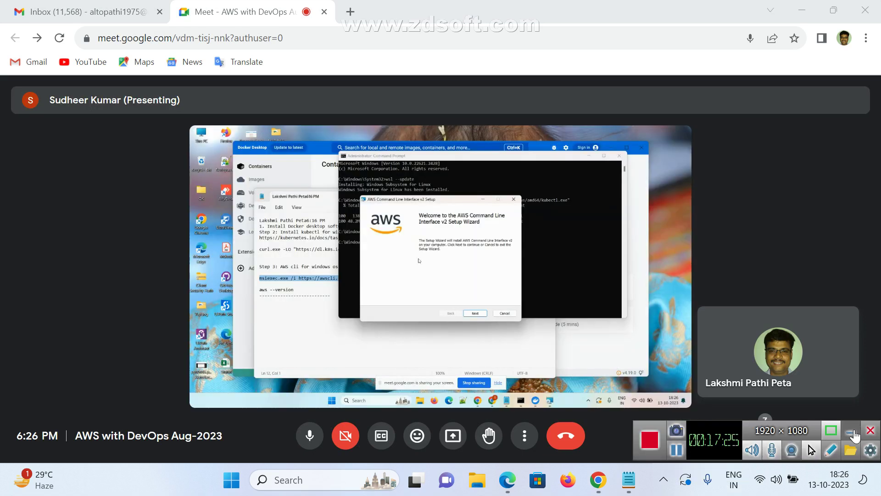
pyautogui.click(853, 432)
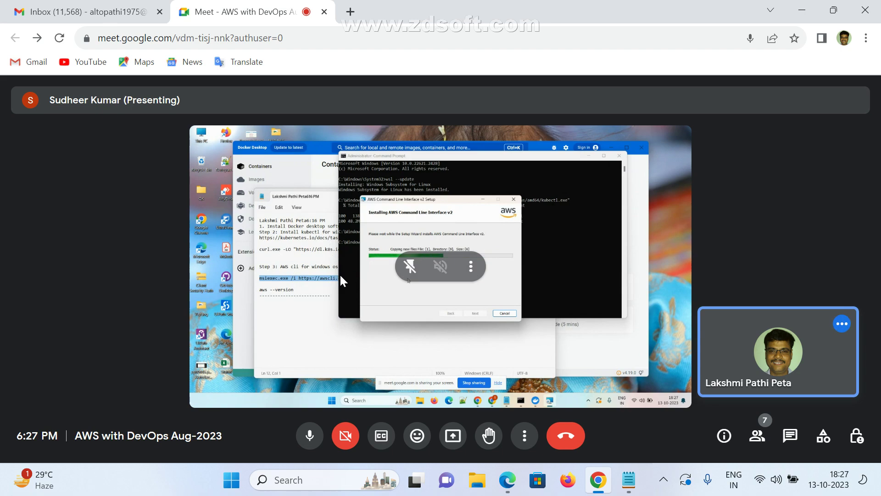
# Check the highlighted installation notes in Notepad and start presenting the entire screen in the call.
pyautogui.click(624, 480)
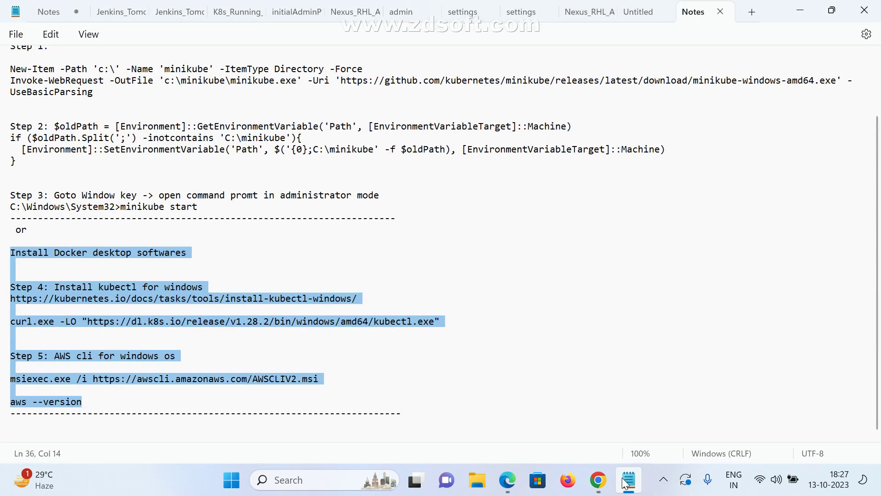
pyautogui.click(624, 482)
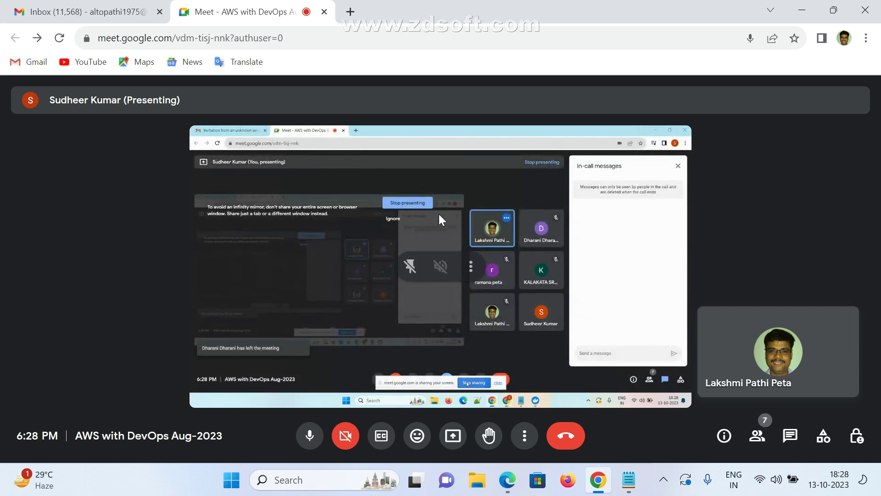
pyautogui.click(451, 446)
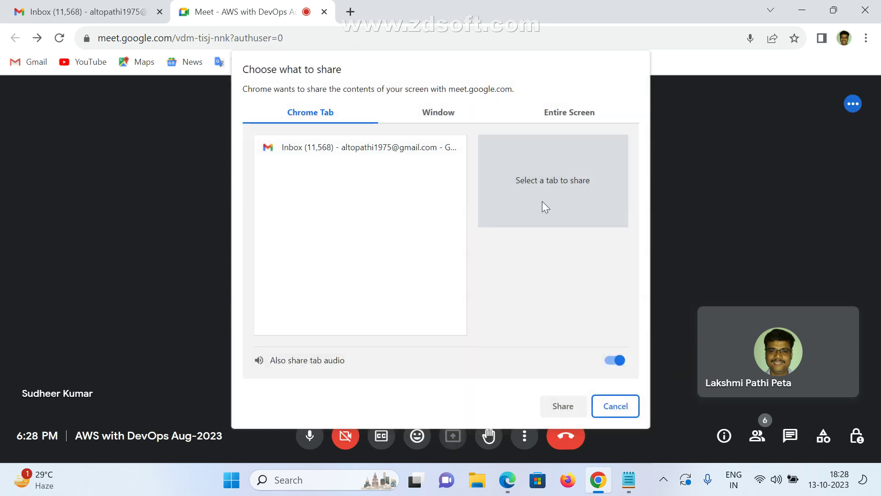
pyautogui.click(576, 120)
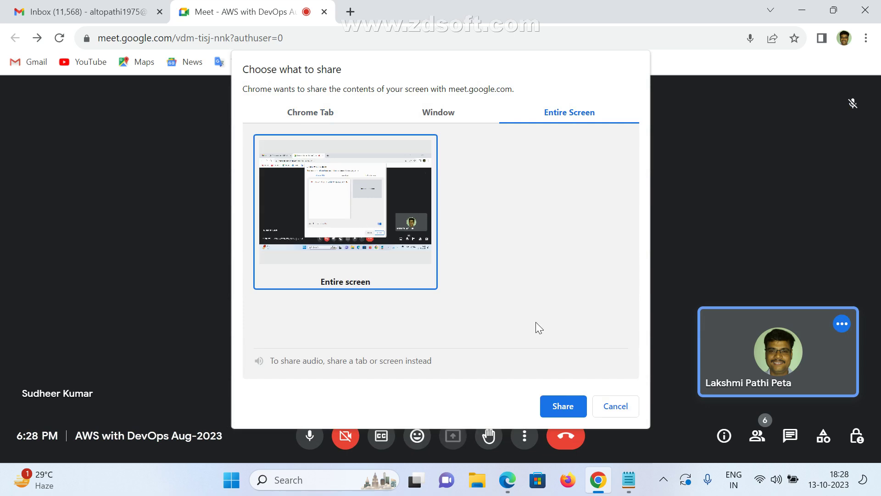
pyautogui.click(563, 406)
pyautogui.click(559, 445)
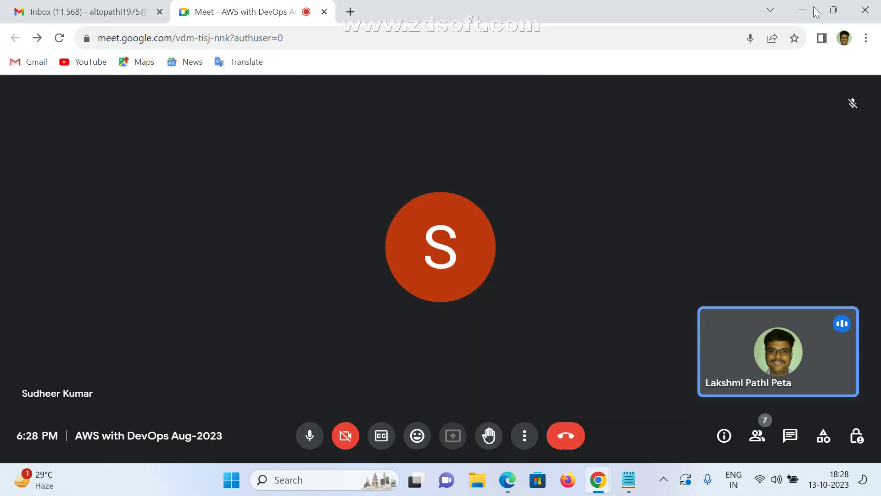
# Launch Docker Desktop from the Windows desktop and check its Kubernetes settings and engine status.
pyautogui.click(808, 9)
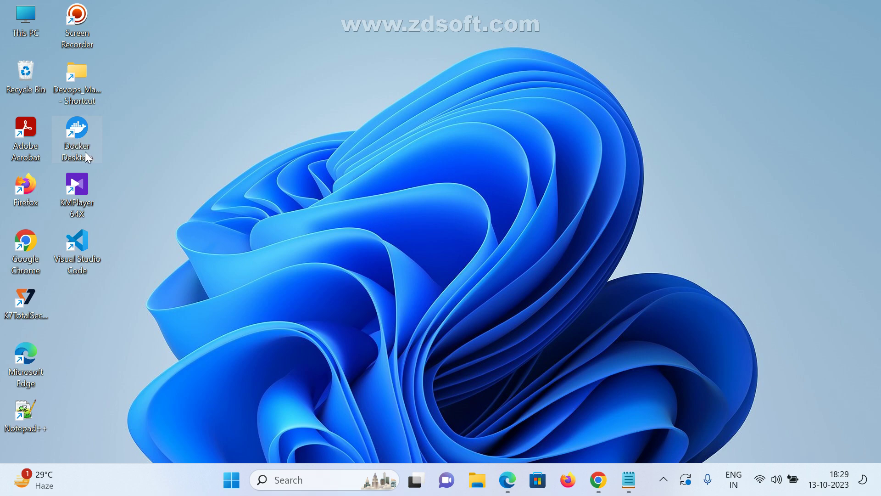
pyautogui.rightClick(332, 161)
pyautogui.click(374, 216)
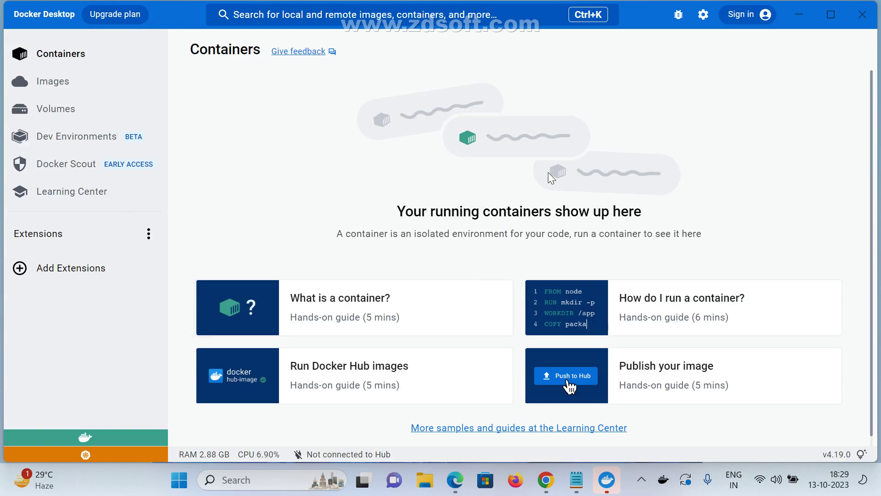
pyautogui.click(704, 16)
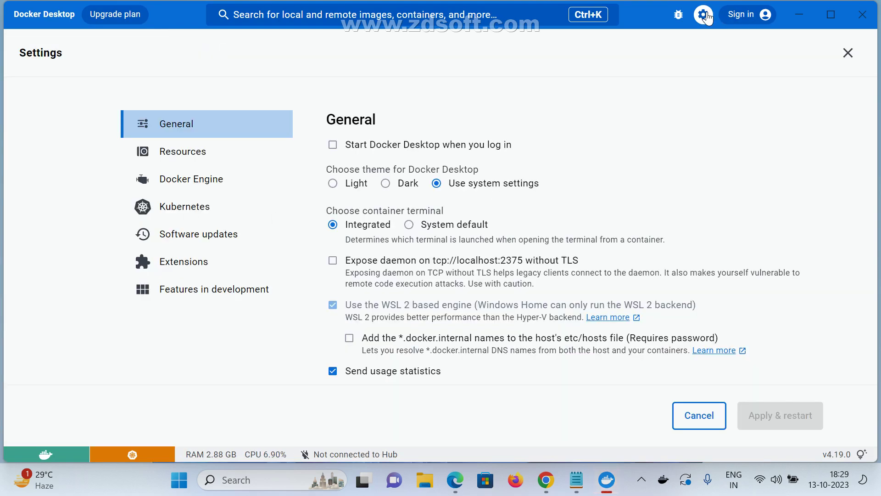
pyautogui.click(191, 207)
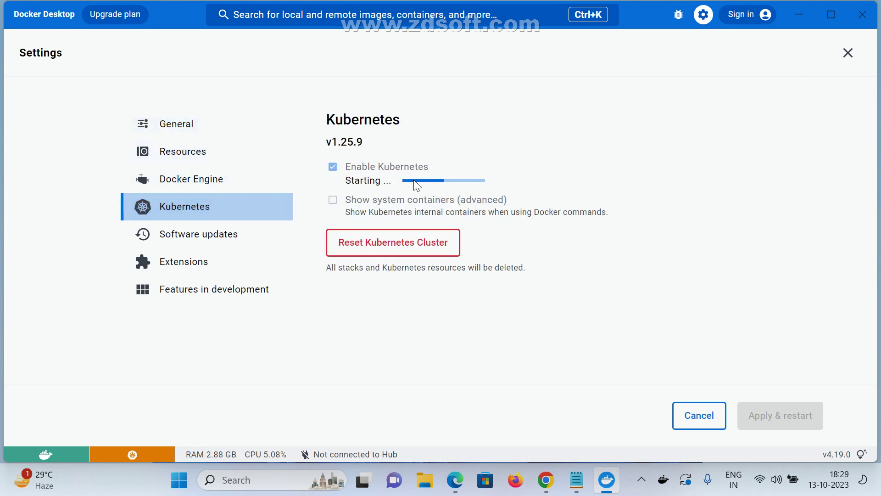
pyautogui.moveTo(29, 455)
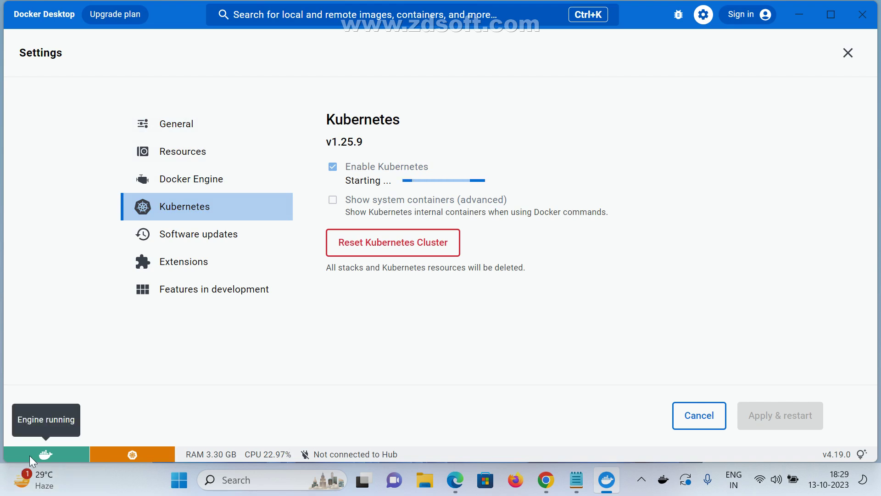
pyautogui.moveTo(103, 449)
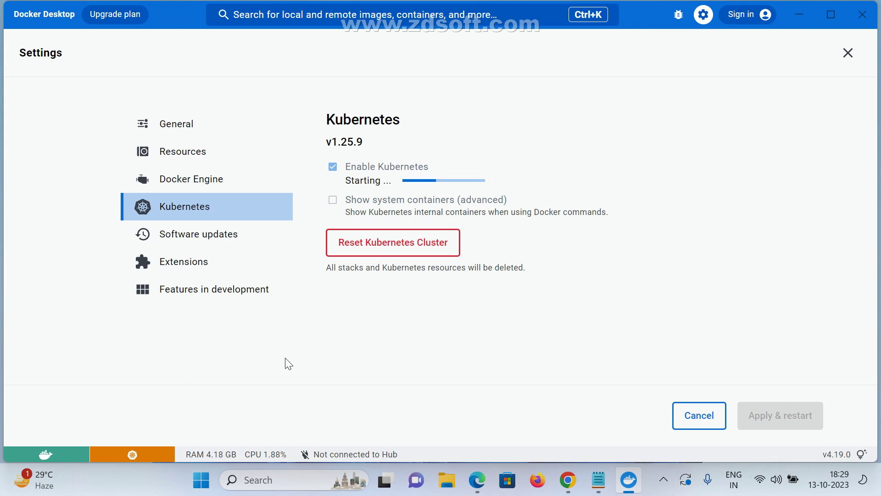
pyautogui.click(798, 15)
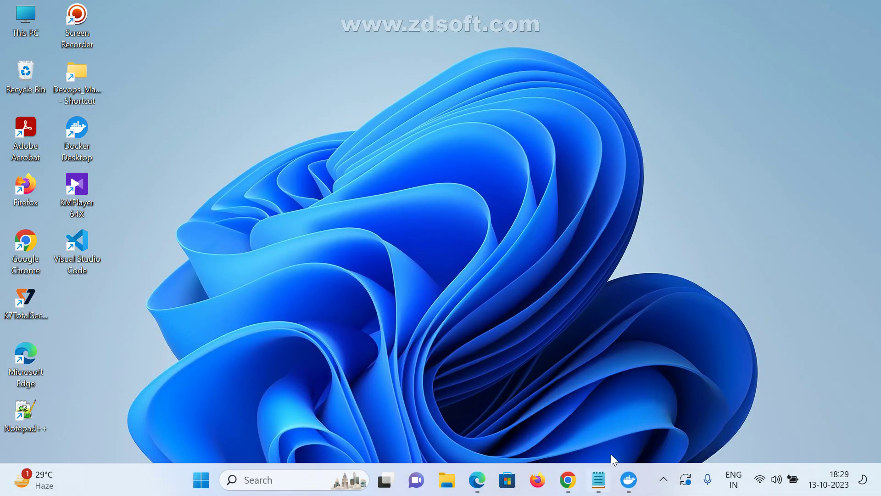
# Check the presentation in the Meet call and view the Kubernetes installation options in Kubernaties_Class.pdf in Edge.
pyautogui.moveTo(568, 480)
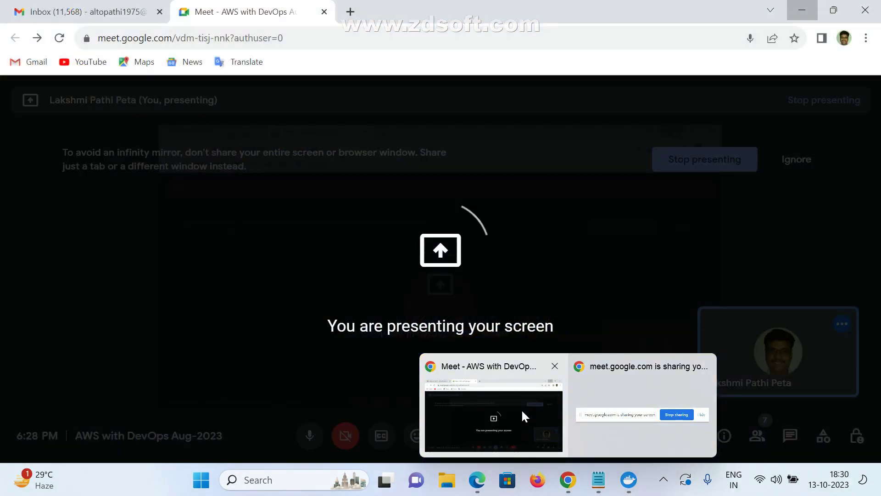
pyautogui.click(521, 410)
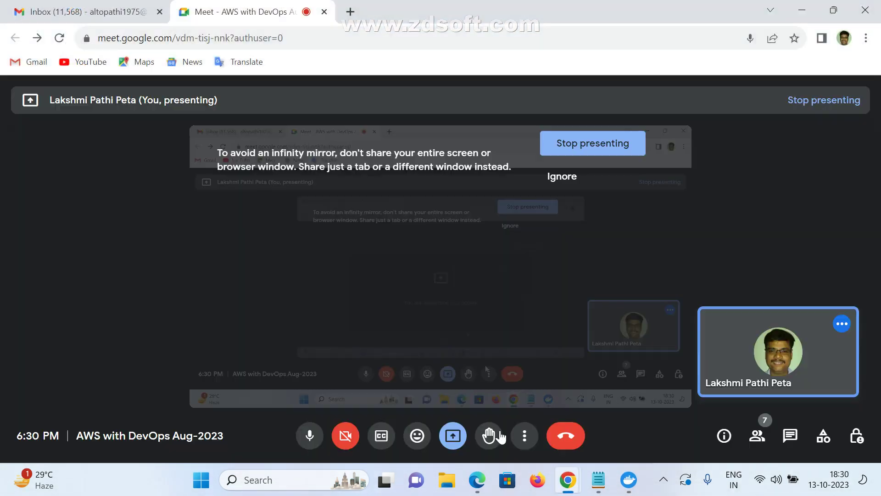
pyautogui.click(801, 10)
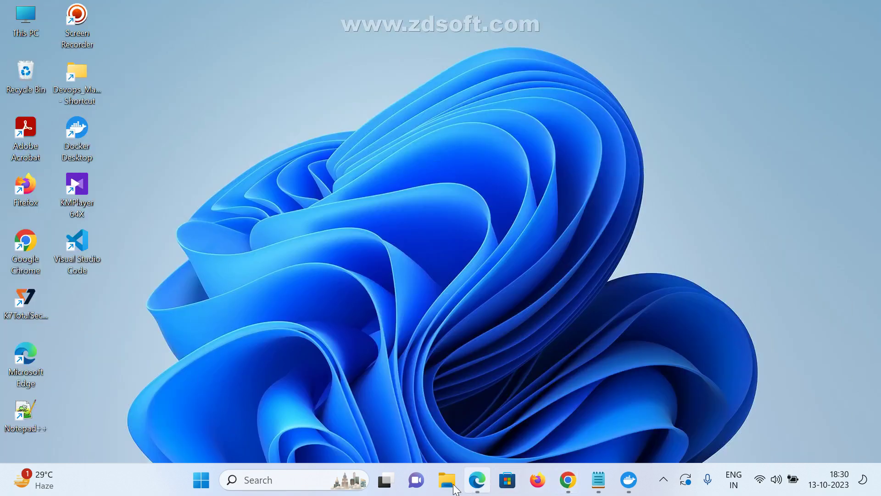
pyautogui.click(477, 480)
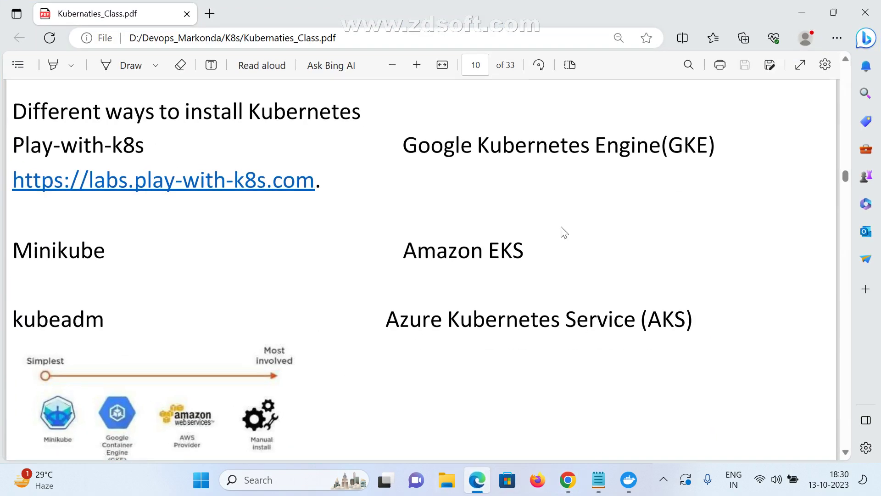
pyautogui.click(801, 6)
pyautogui.rightClick(398, 93)
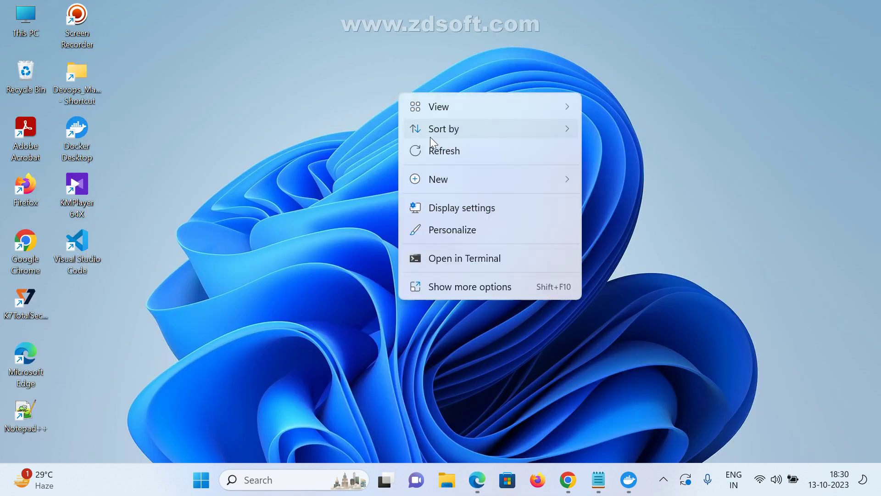
pyautogui.click(438, 155)
pyautogui.rightClick(423, 142)
pyautogui.click(462, 201)
pyautogui.rightClick(309, 156)
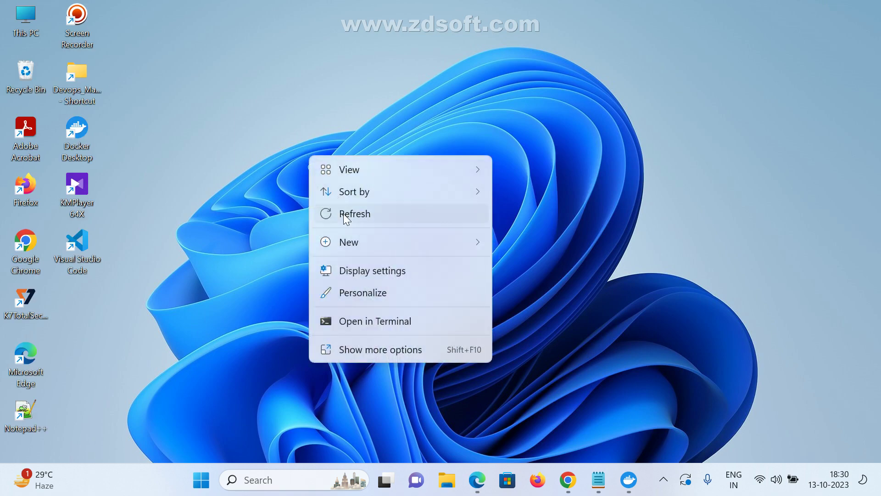
pyautogui.click(343, 213)
pyautogui.rightClick(345, 175)
pyautogui.click(379, 234)
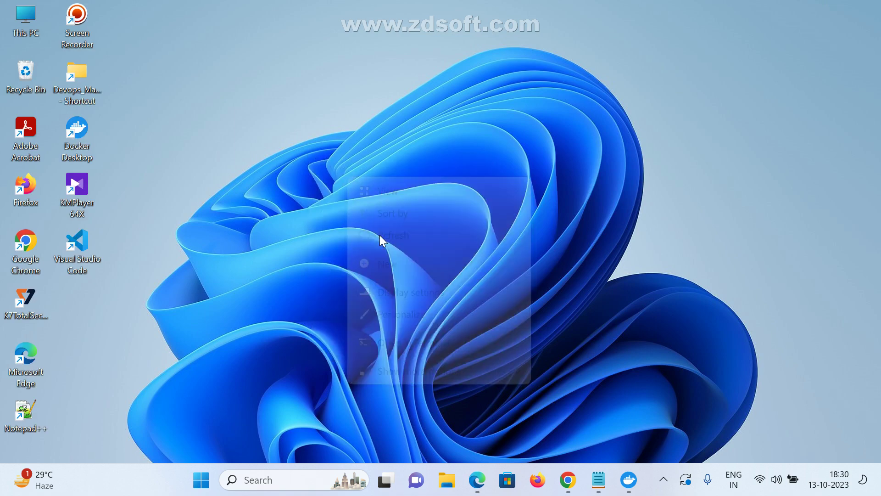
pyautogui.rightClick(382, 206)
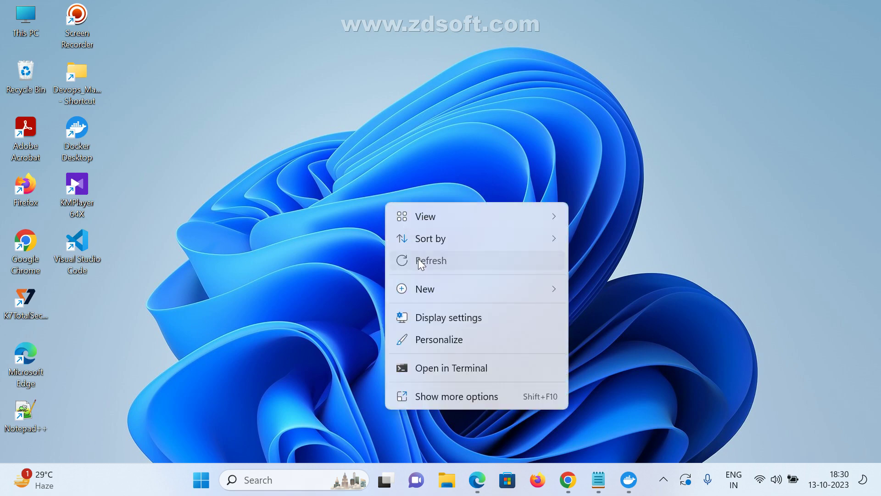
pyautogui.click(417, 258)
pyautogui.rightClick(413, 188)
pyautogui.click(453, 248)
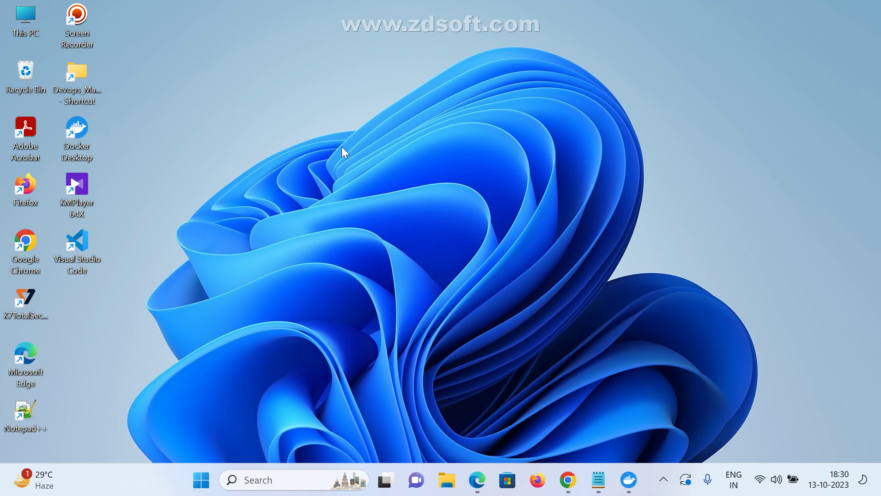
# Reopen Kubernaties_Class.pdf in Edge and go past the basic Kubernetes objects and namespaces to the Pod section.
pyautogui.click(478, 479)
pyautogui.scroll(-5, 395, 331)
pyautogui.scroll(-15, 414, 368)
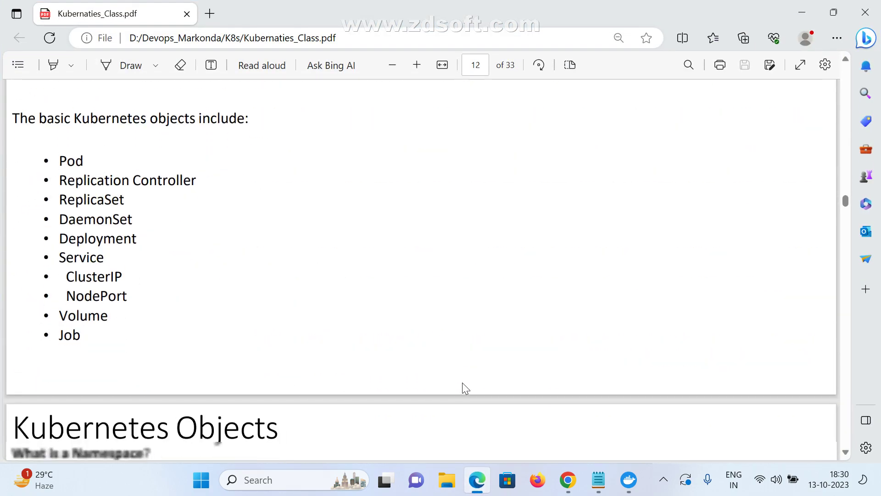
pyautogui.scroll(-1, 465, 393)
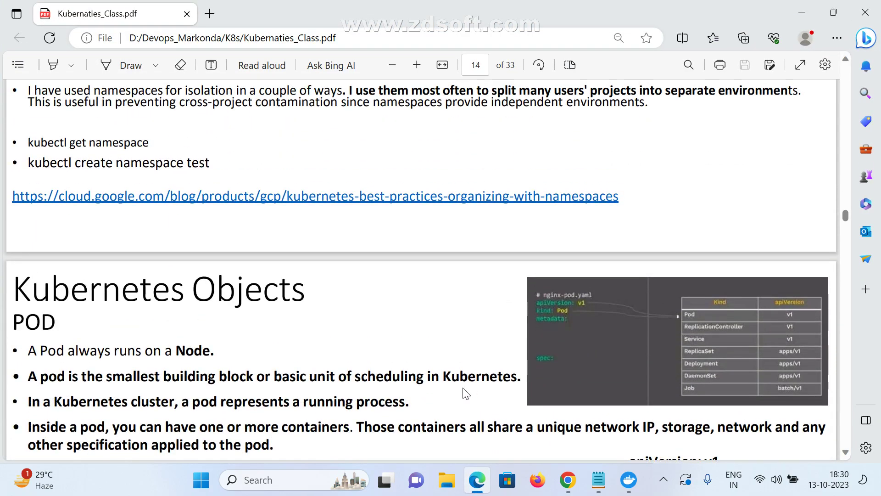
# Go through the first two POD bullets, selecting the text about running on a Node and being the smallest building block.
pyautogui.scroll(-4, 465, 392)
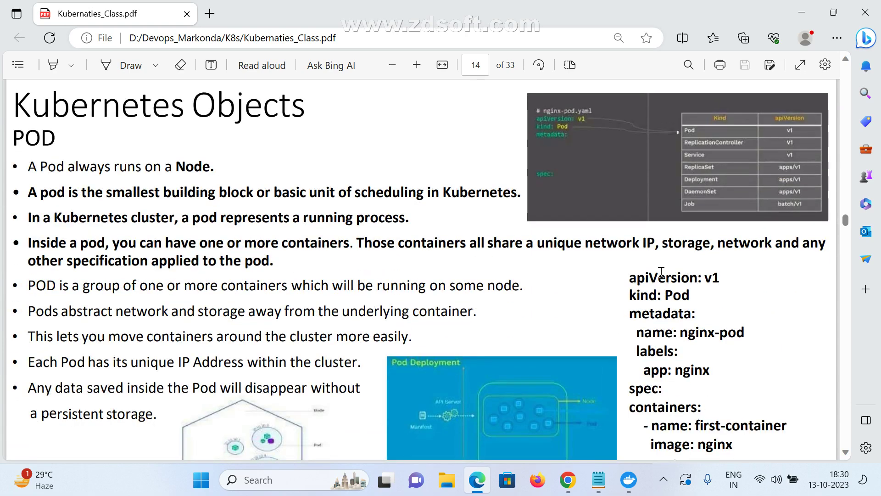
pyautogui.moveTo(25, 166); pyautogui.dragTo(221, 168)
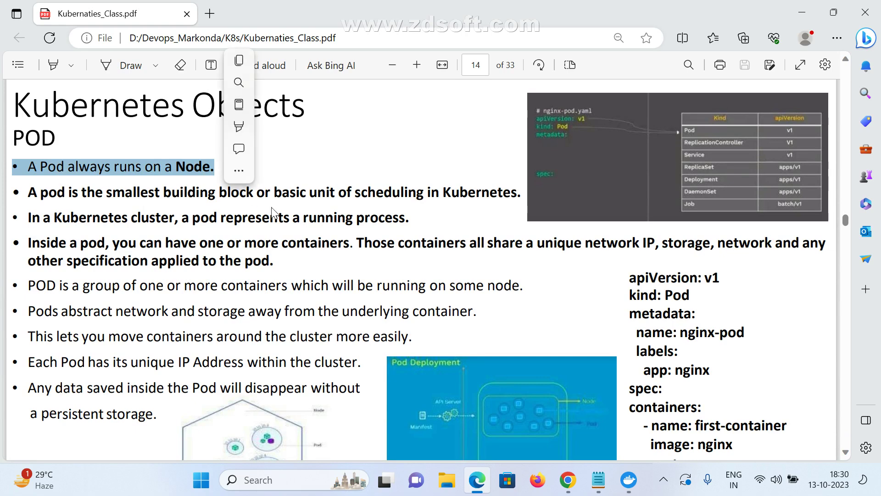
pyautogui.click(135, 216)
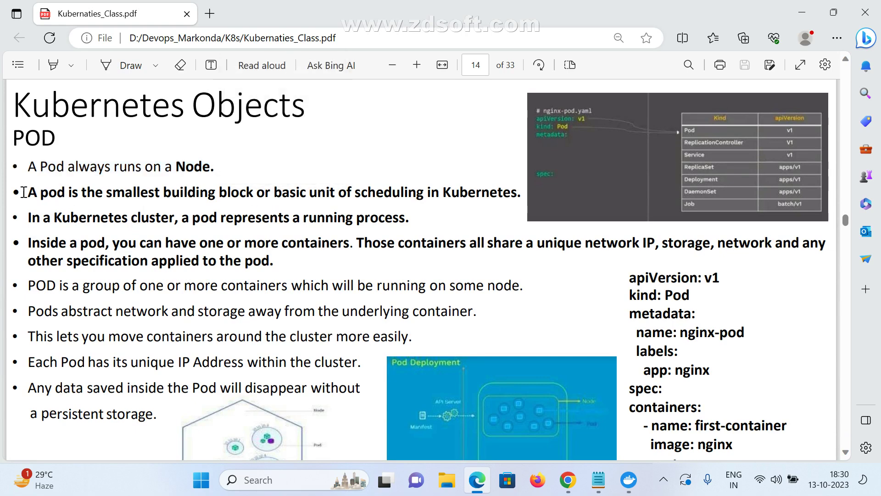
pyautogui.moveTo(29, 192); pyautogui.dragTo(255, 193)
pyautogui.click(294, 193)
pyautogui.doubleClick(451, 192)
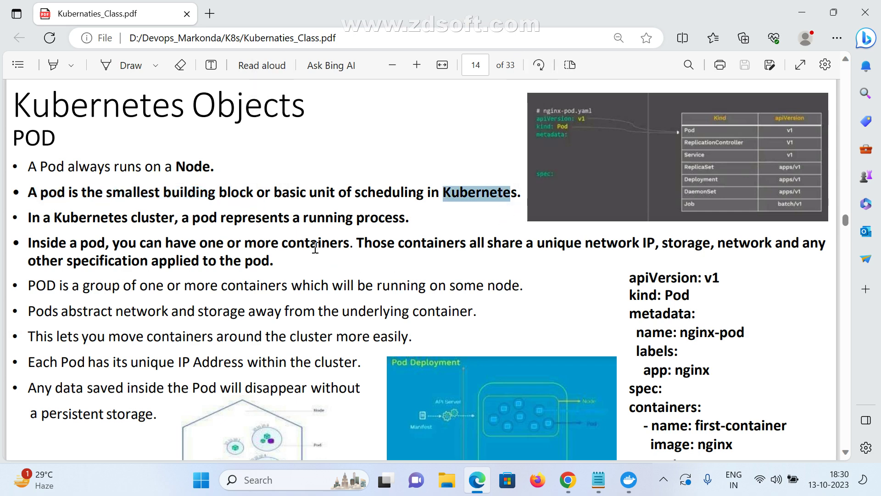
pyautogui.click(186, 226)
pyautogui.moveTo(49, 193); pyautogui.dragTo(521, 193)
pyautogui.click(322, 234)
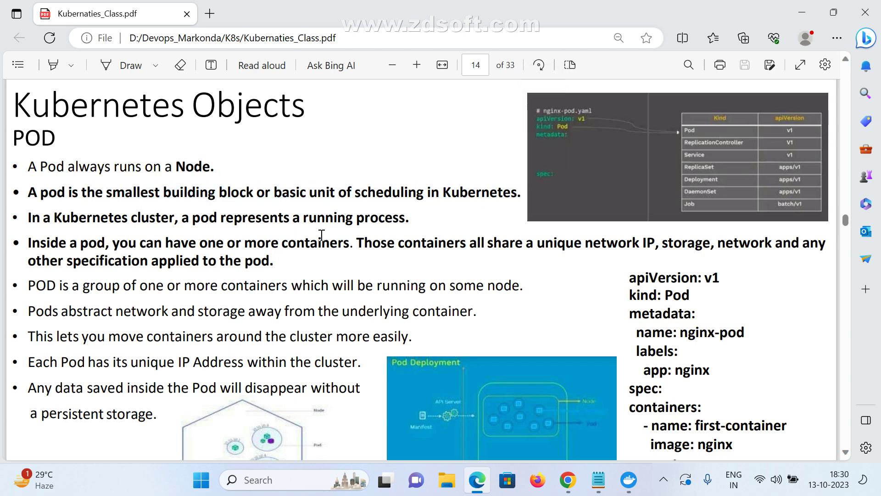
# Go through the third POD bullet, selecting the phrase "pod represents a running process".
pyautogui.moveTo(53, 219); pyautogui.dragTo(176, 219)
pyautogui.click(340, 225)
pyautogui.moveTo(409, 219); pyautogui.dragTo(175, 214)
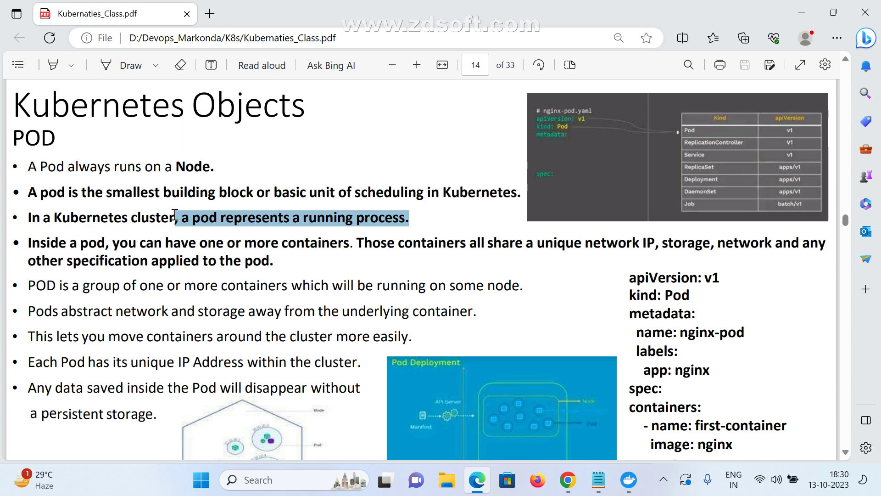
pyautogui.click(382, 226)
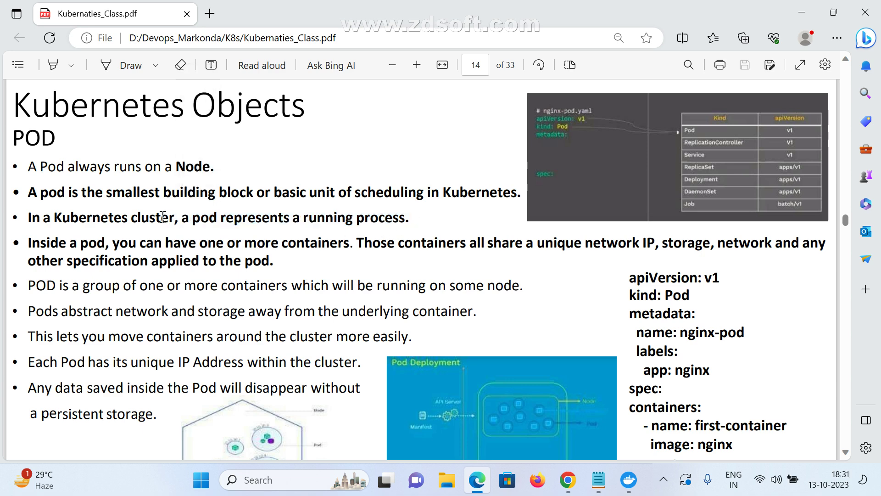
pyautogui.moveTo(196, 219); pyautogui.dragTo(407, 232)
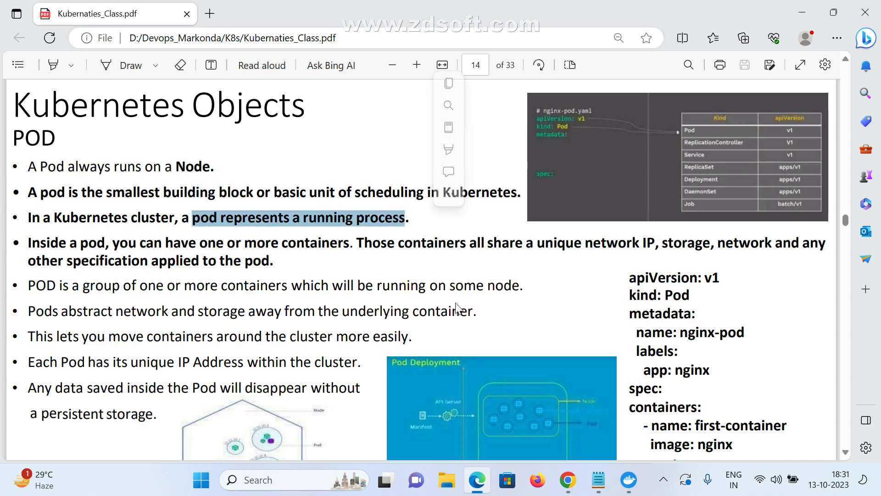